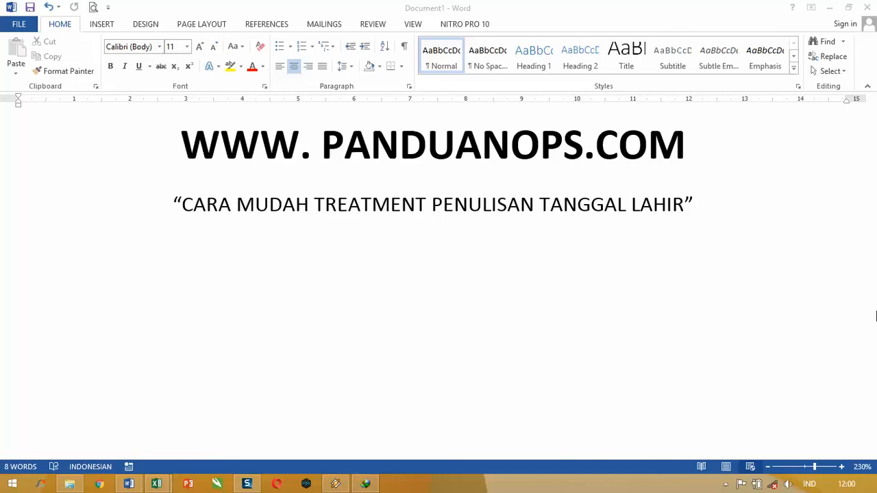
Step: Switch to the Excel workbook DATA SISWA KELAS 1 2016-2017 with the birth date list on Sheet3
key("alt+Tab")
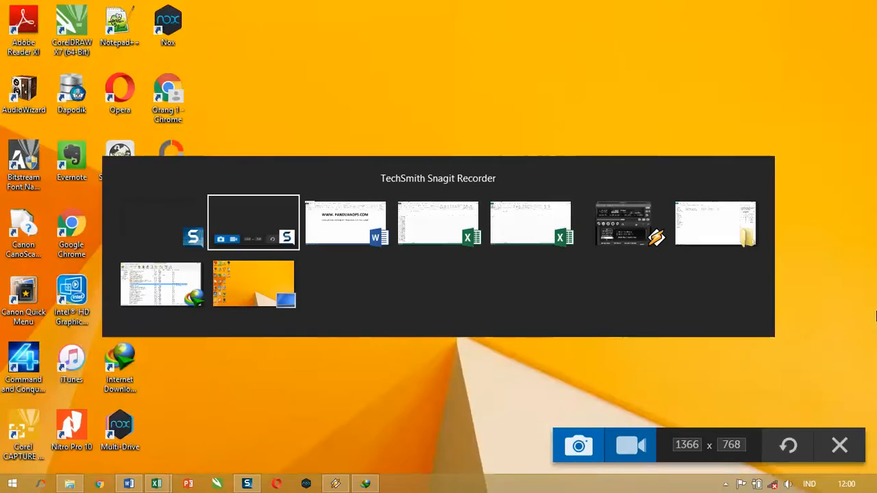
key("Tab")
key("Tab")
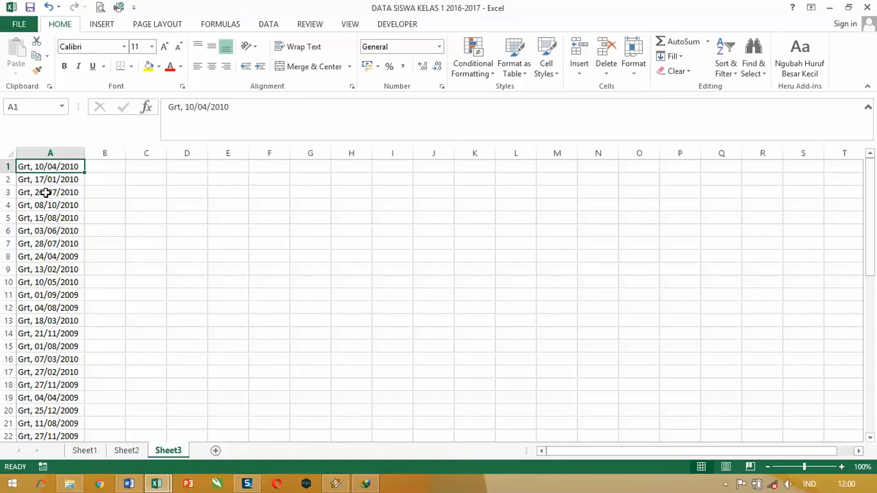
left_click(147, 240)
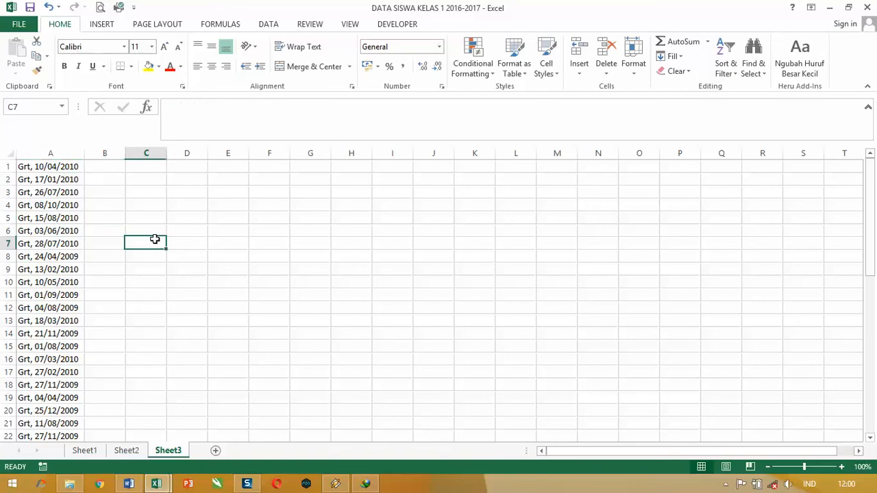
Step: Try removing the "Grt, " prefix from the entry in cell A1 by hand, and undo the edit
left_click(21, 166)
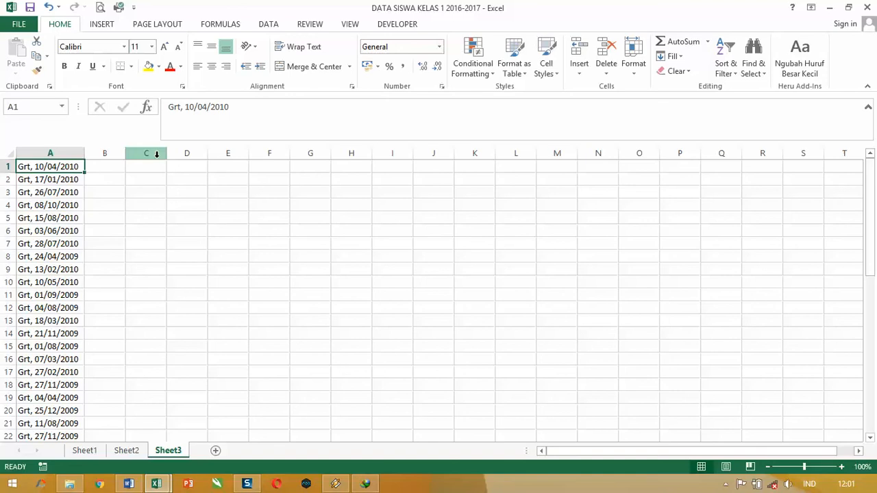
key("F2")
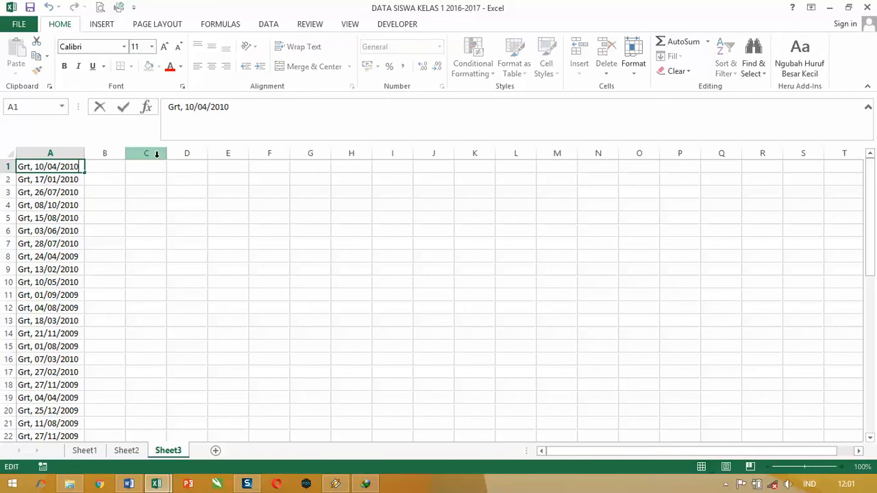
key("shift+Right")
key("shift+Right")
key("shift+Right")
key("shift+Right")
key("shift+Right")
key("BackSpace")
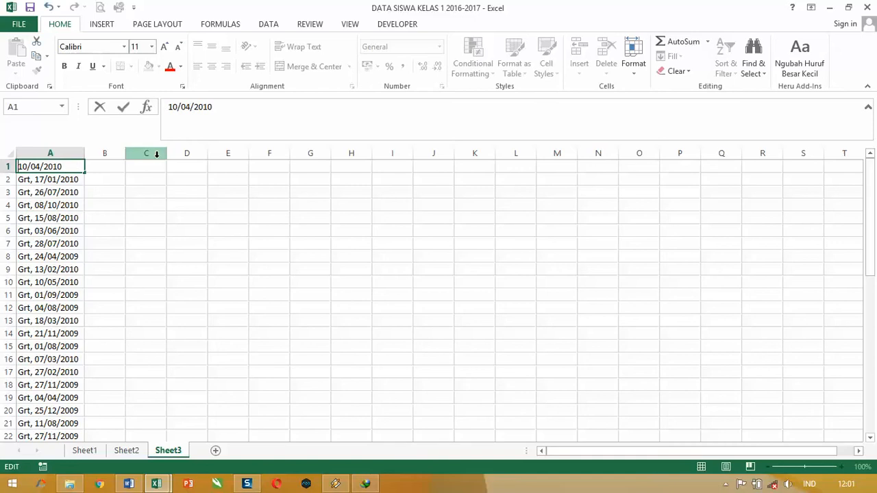
key("Return")
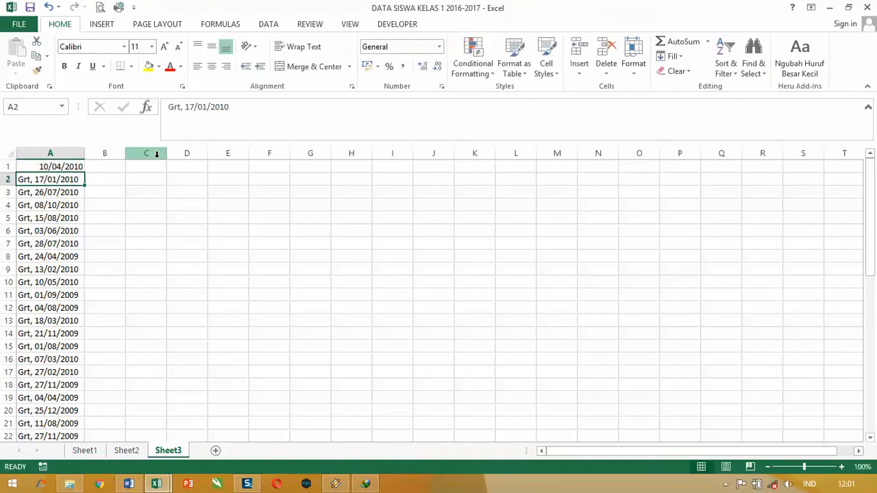
key("ctrl+z")
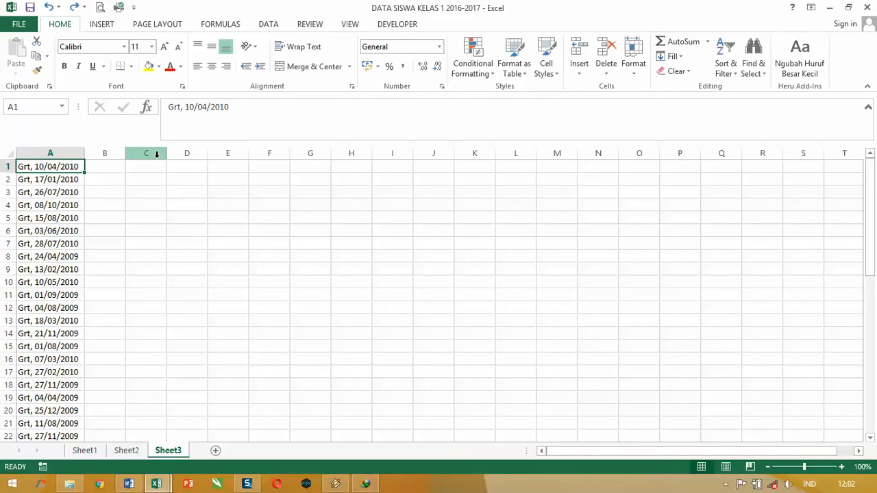
Step: Insert a blank row above the first entry of the birth date list
right_click(8, 167)
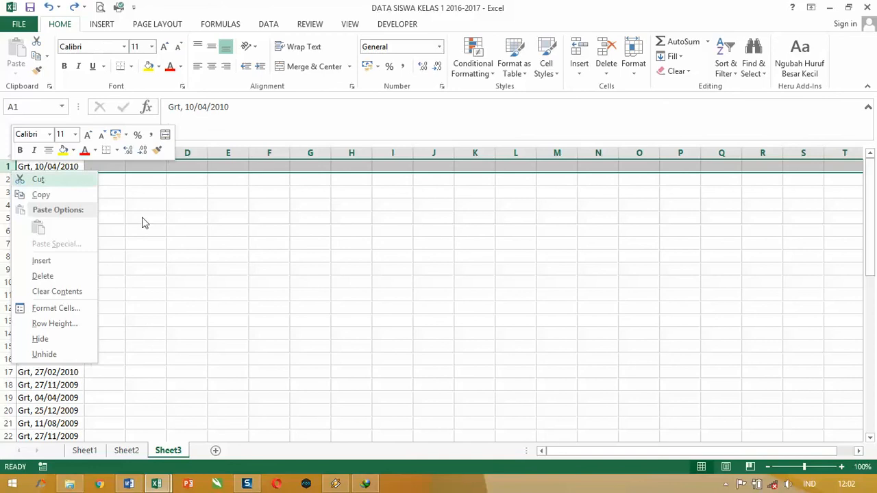
left_click(142, 219)
right_click(9, 169)
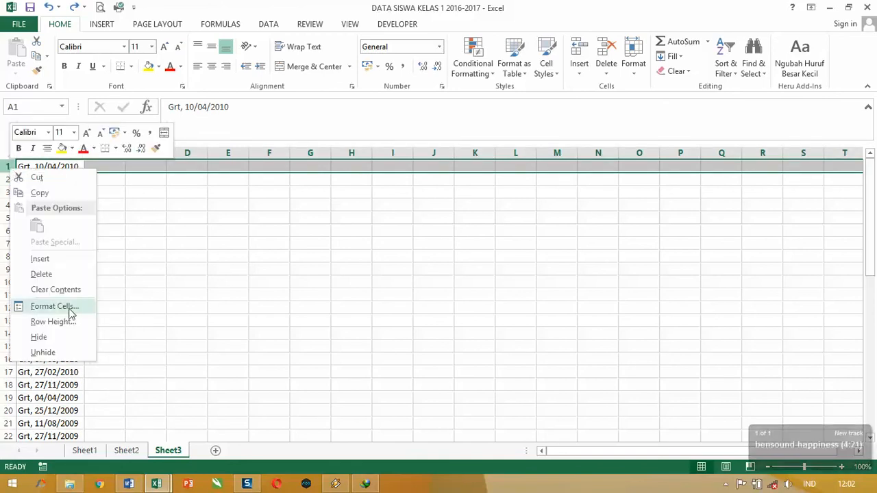
left_click(60, 261)
left_click(181, 292)
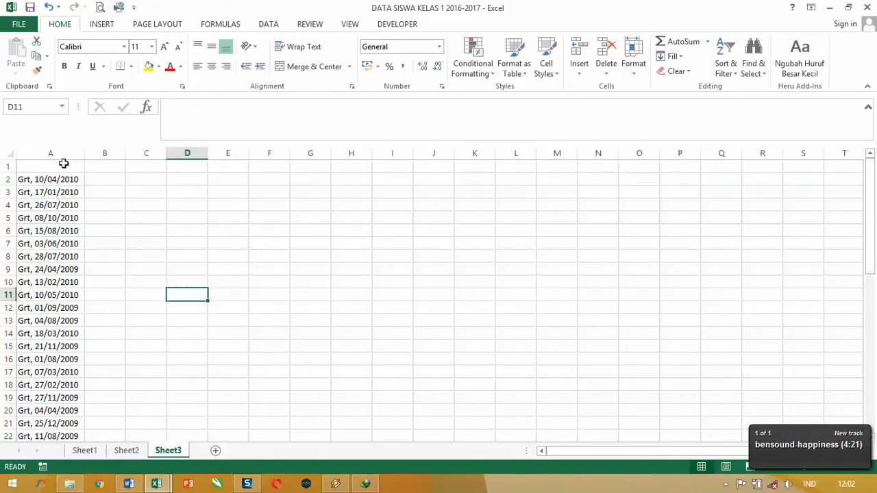
Step: Enter the header "Data Awal" in cell A1 above the original entries
left_click(63, 165)
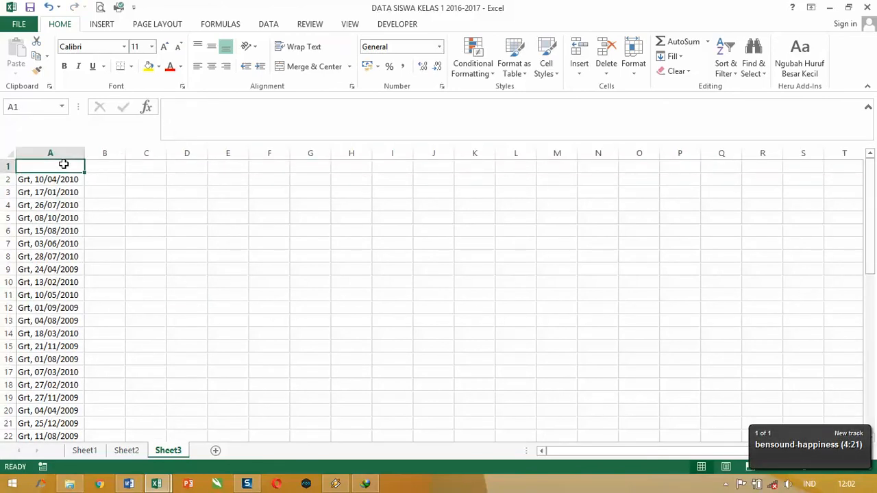
type("dATA")
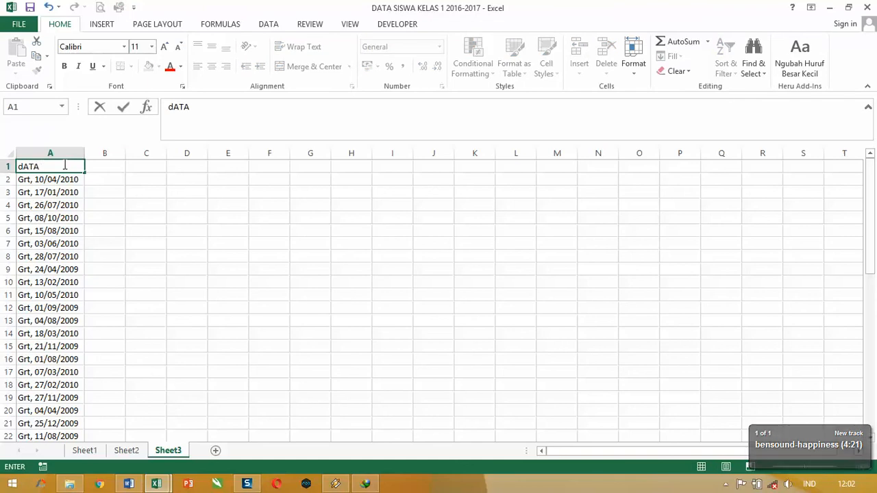
type(" Awal")
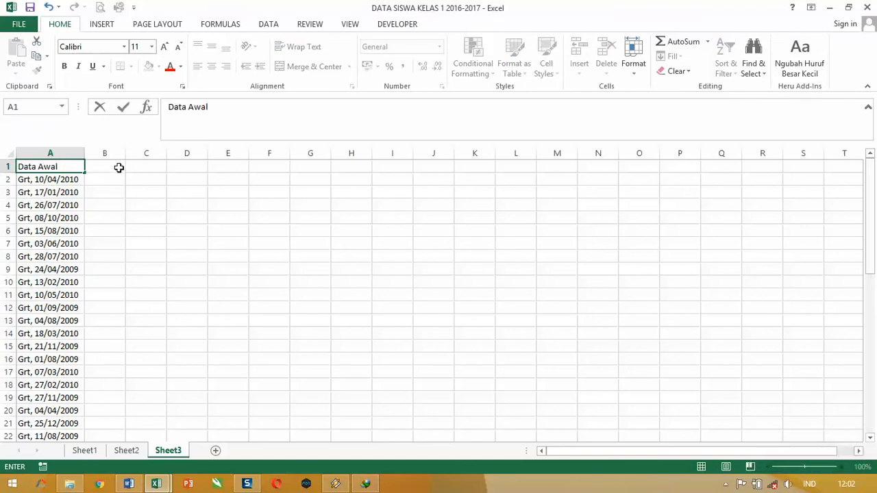
Step: Enter the header "dd/mm/yyyy" in cell B1 and widen column B to fit it
left_click(119, 166)
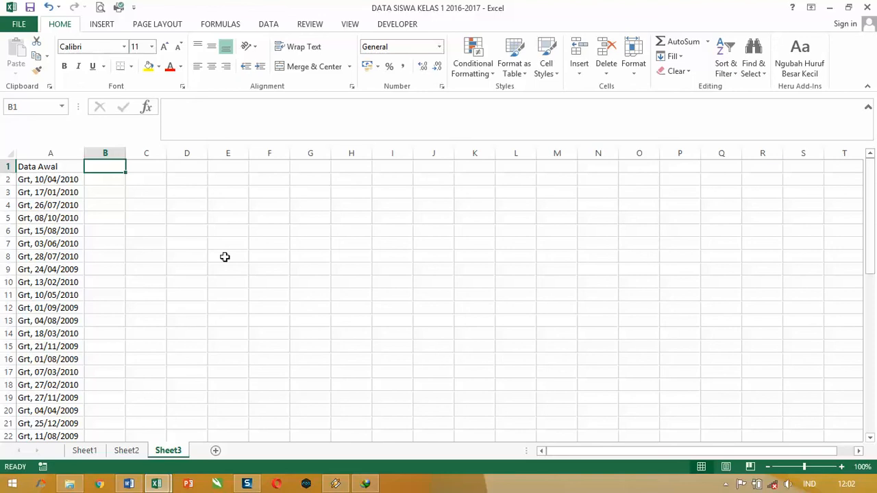
type("dd")
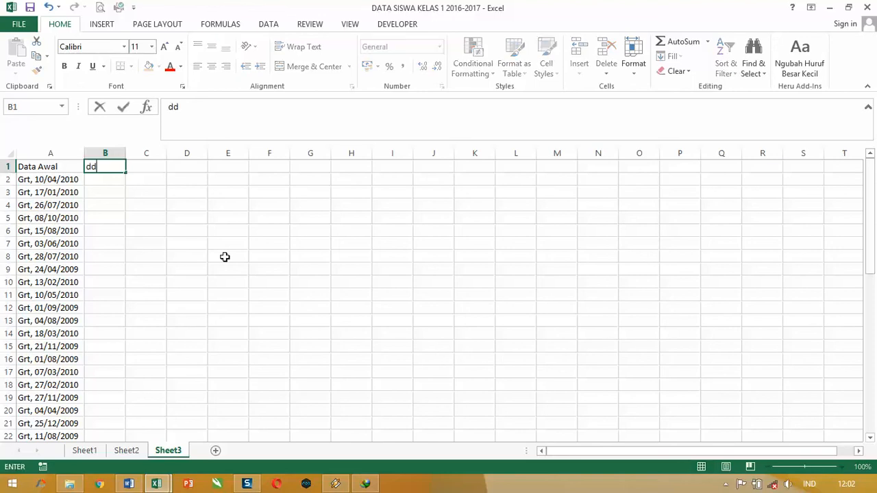
type("/mm/yyyy")
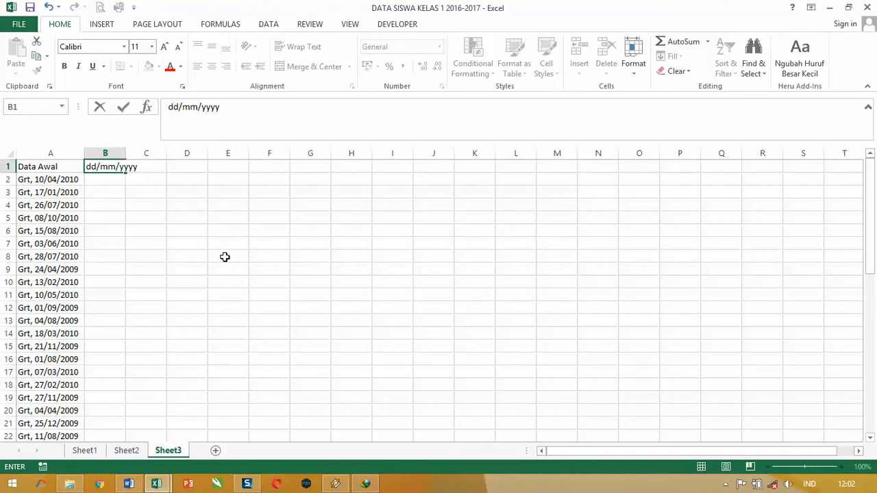
key("Return")
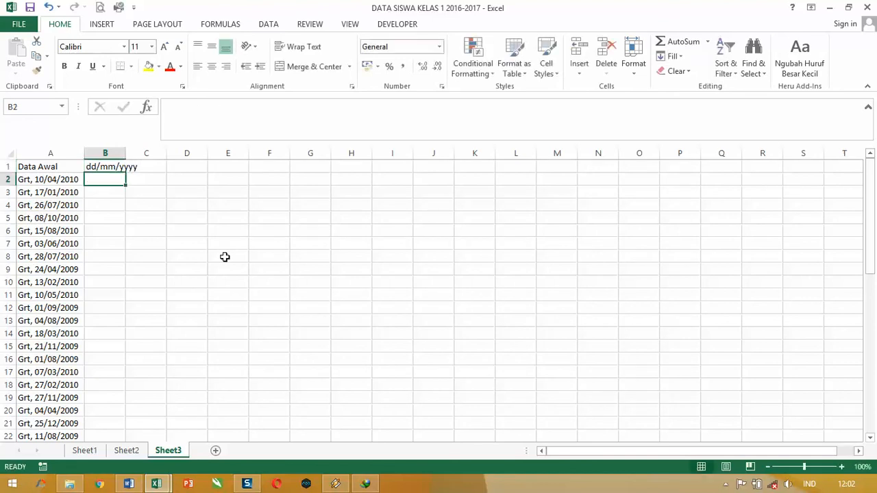
left_click_drag(125, 151, 159, 151)
Step: Enter the header "dd-mm-yyyy" in cell C1, widen column C to fit it and narrow column B slightly
left_click(197, 167)
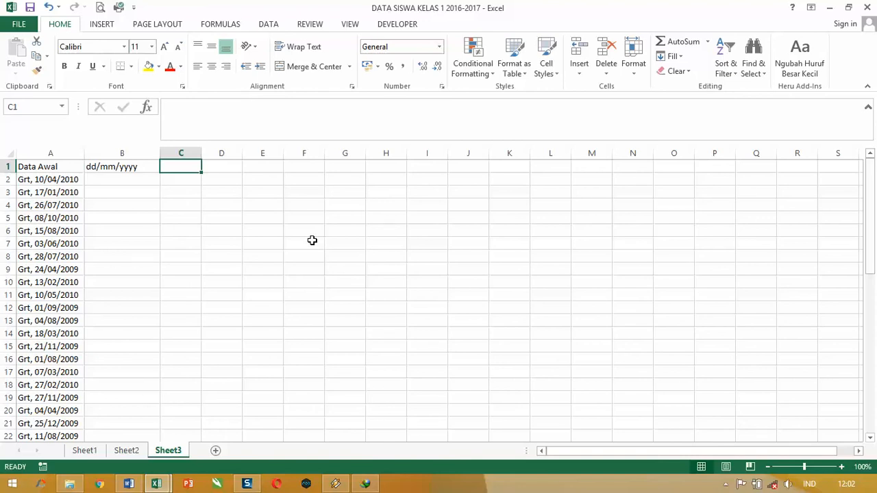
type("dd-")
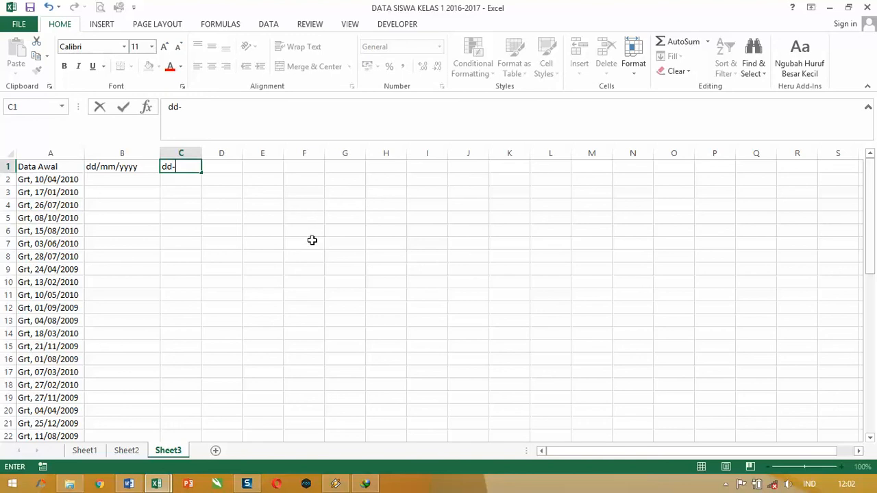
type("mm-yyyy")
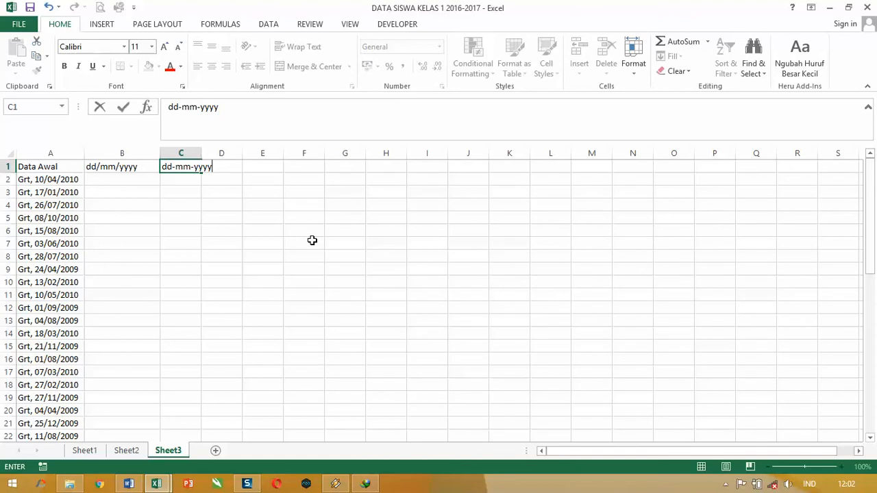
key("Tab")
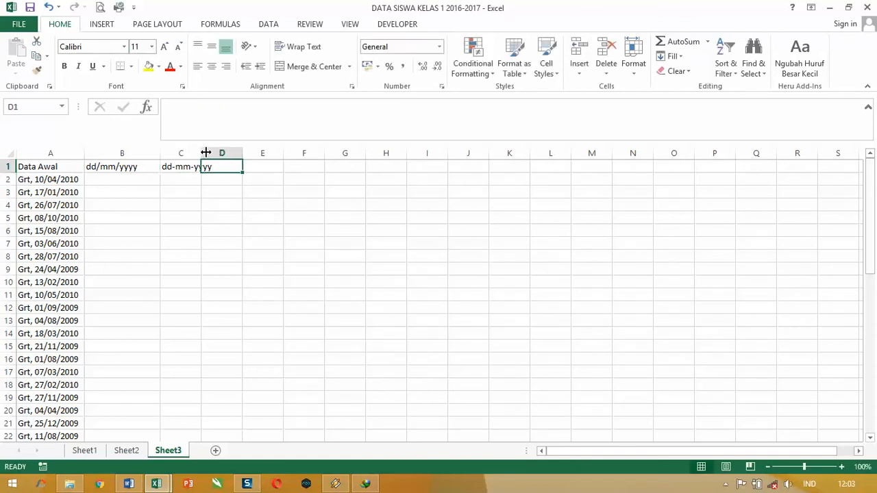
left_click_drag(204, 151, 231, 150)
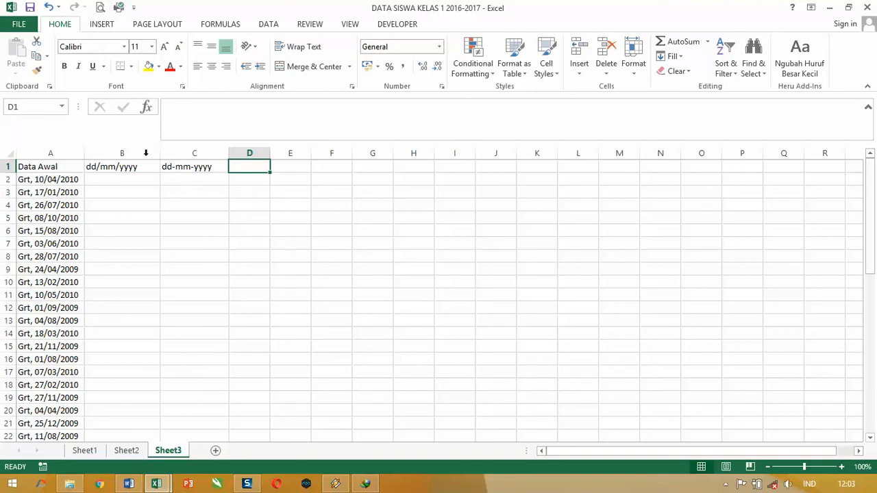
left_click_drag(161, 152, 157, 153)
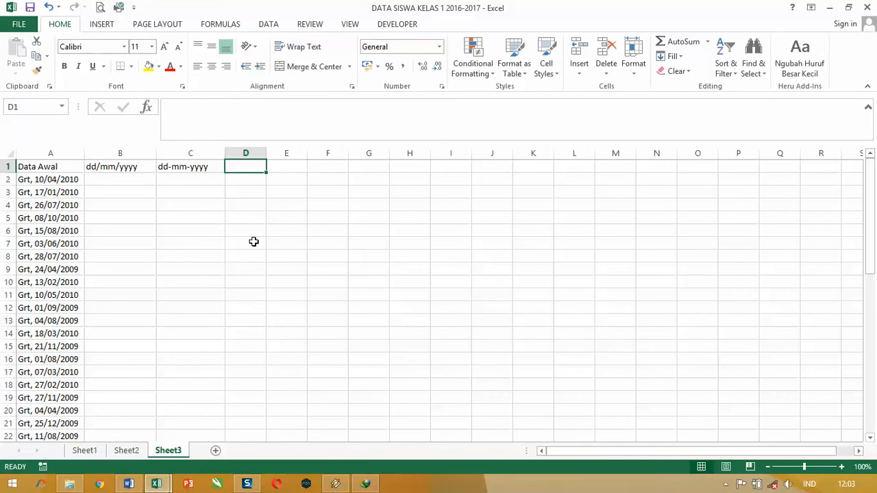
Step: Enter the header "dd mmmm yyyy" in cell D1 and widen column D to fit it
type("dd")
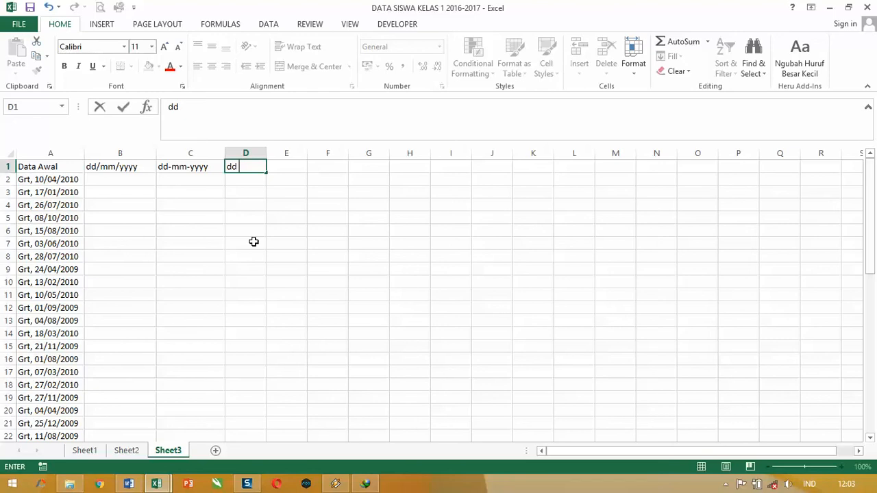
type(" mmmmm")
key("BackSpace")
type("yyyy")
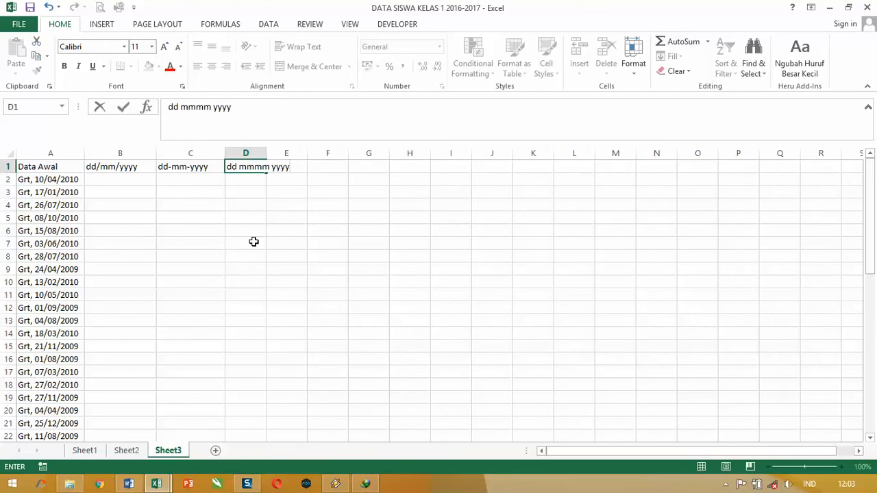
key("Return")
key("Up")
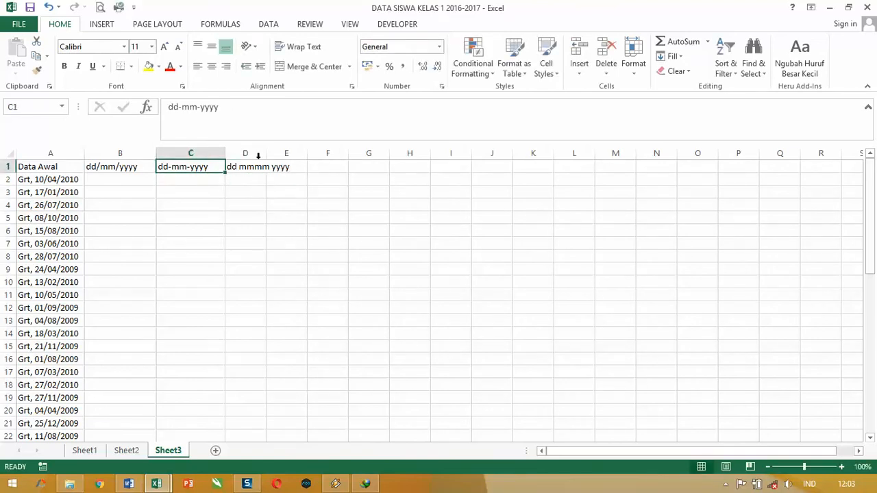
left_click_drag(266, 153, 300, 157)
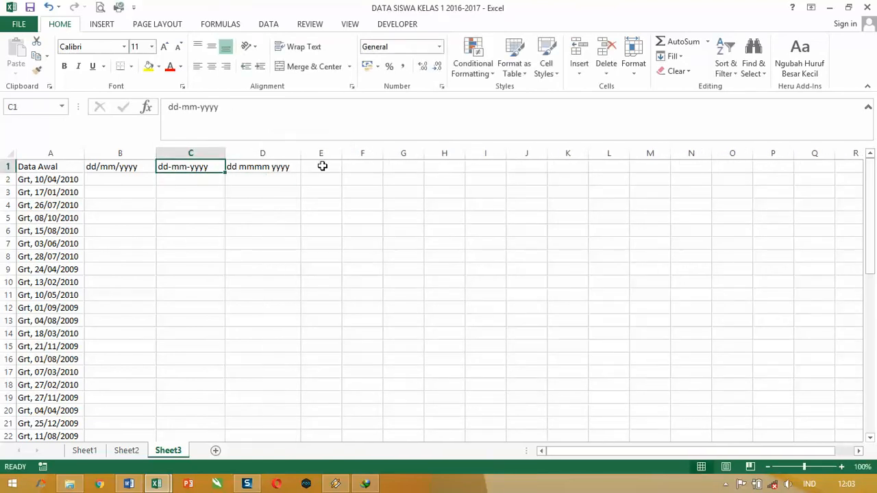
Step: Enter the header "dddd, dd mmmm yyyy" in cell E1 and widen column E to fit it
left_click(322, 166)
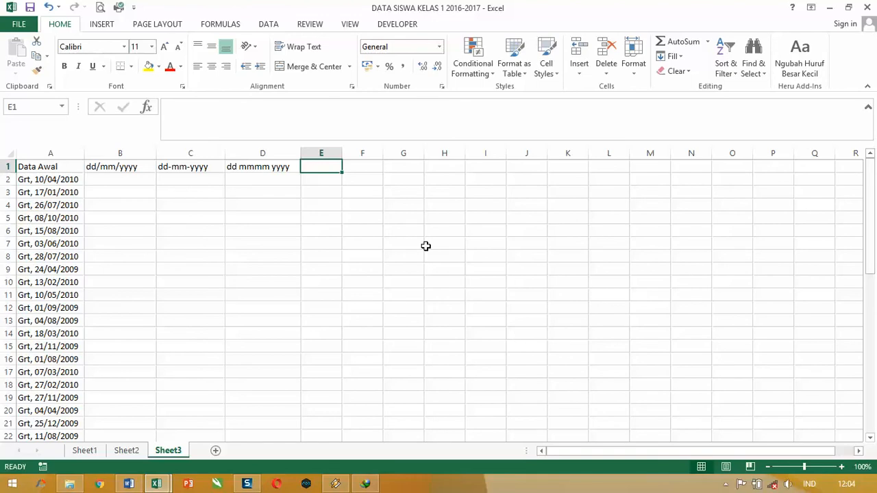
type("dddd")
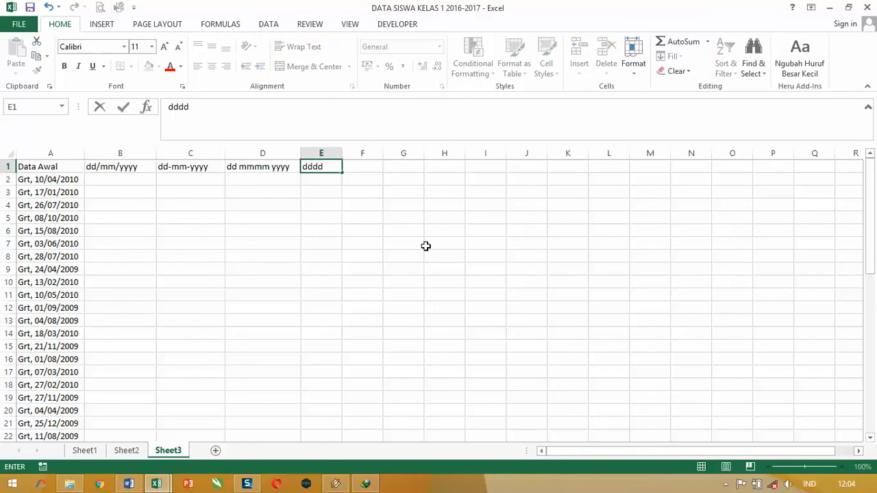
type(", dd mmm")
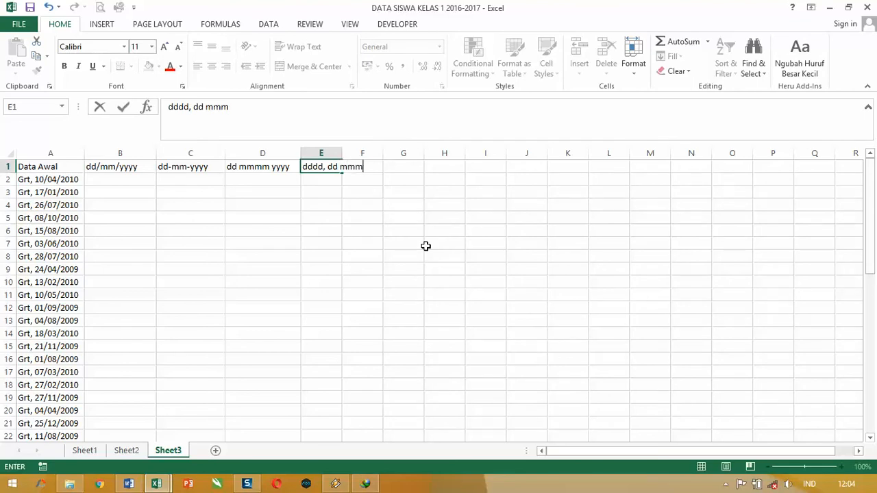
type("m yyyy")
key("Return")
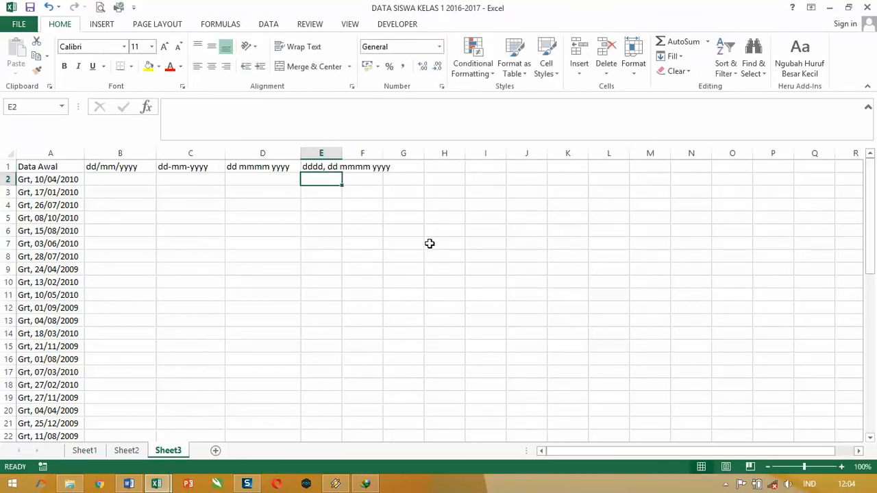
left_click(92, 206)
left_click(162, 191)
left_click(259, 198)
left_click(310, 204)
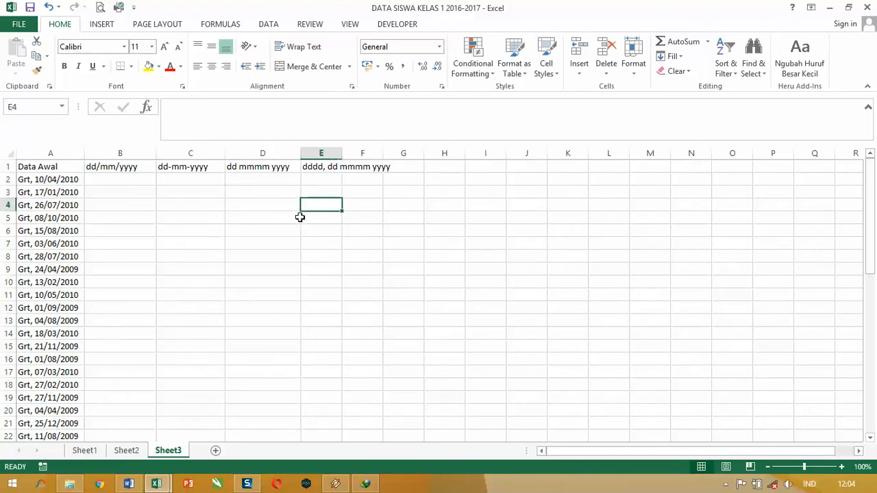
left_click_drag(347, 152, 402, 152)
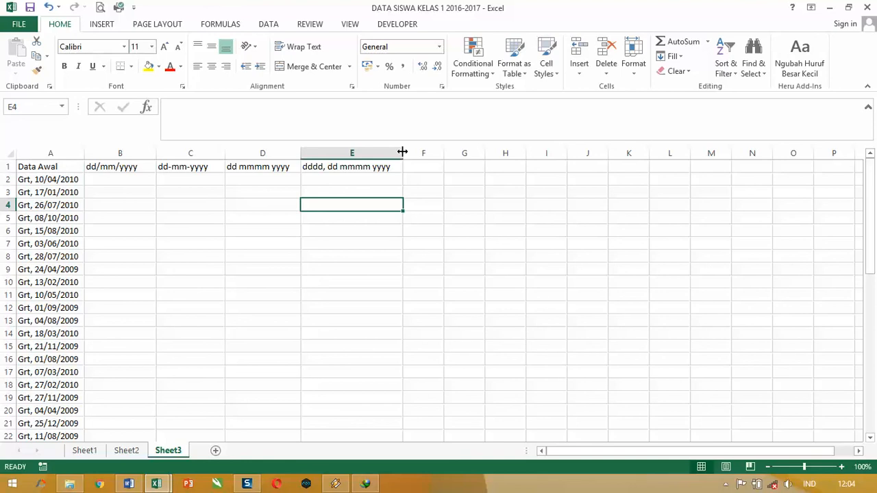
Step: Enter the formula =MID(A2;6;10) in cell B2 to extract the date from the original text
left_click(137, 179)
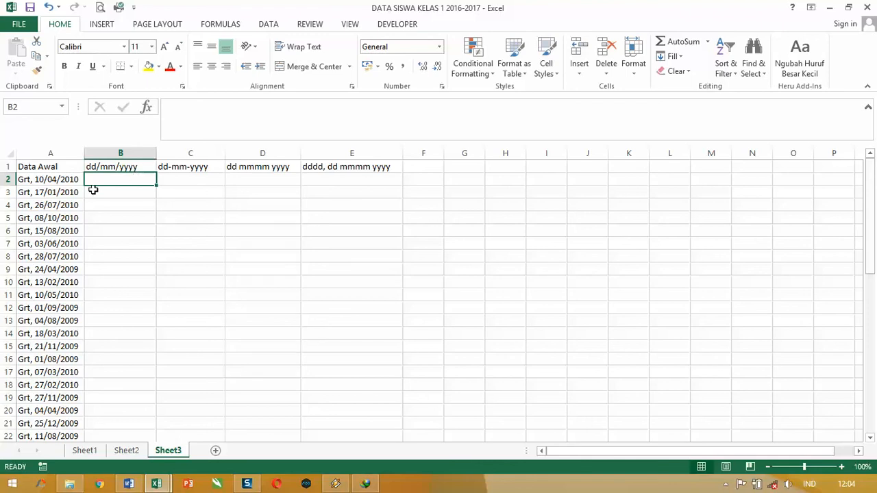
left_click(98, 168)
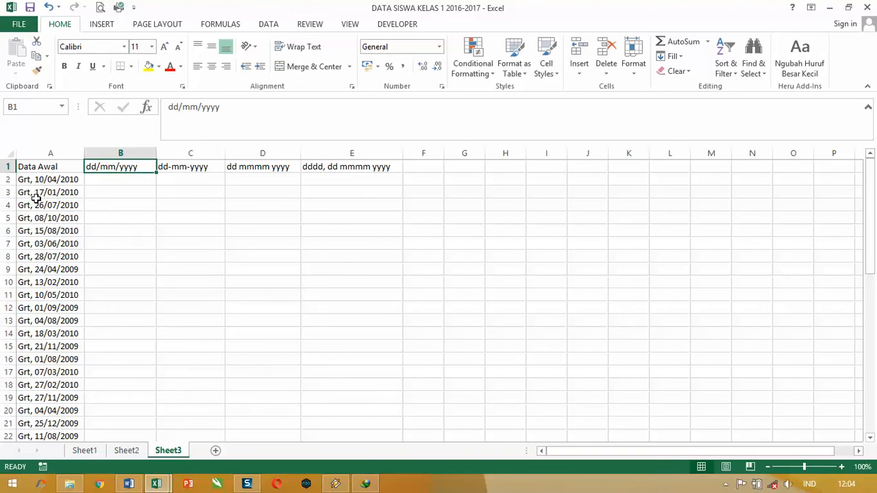
left_click(108, 180)
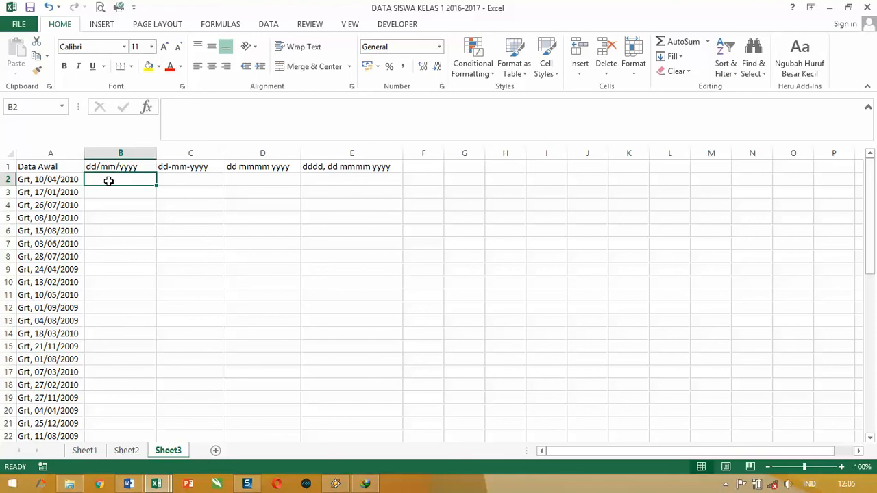
type("=")
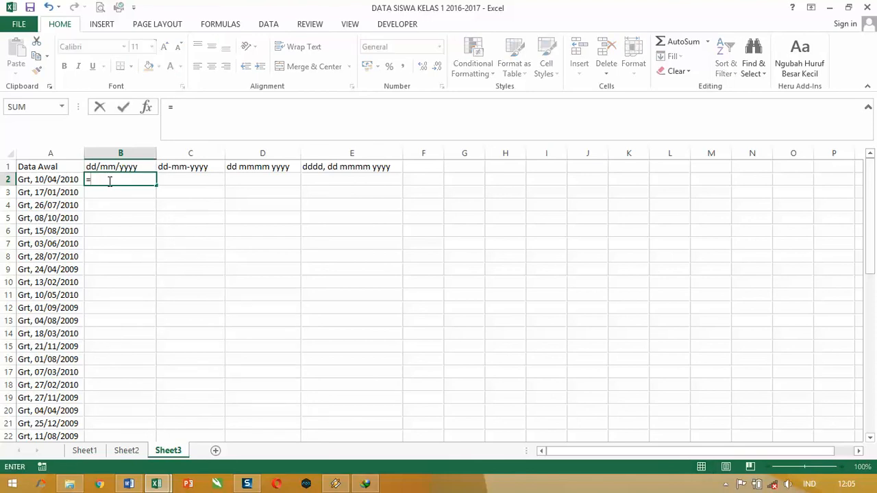
type("mid")
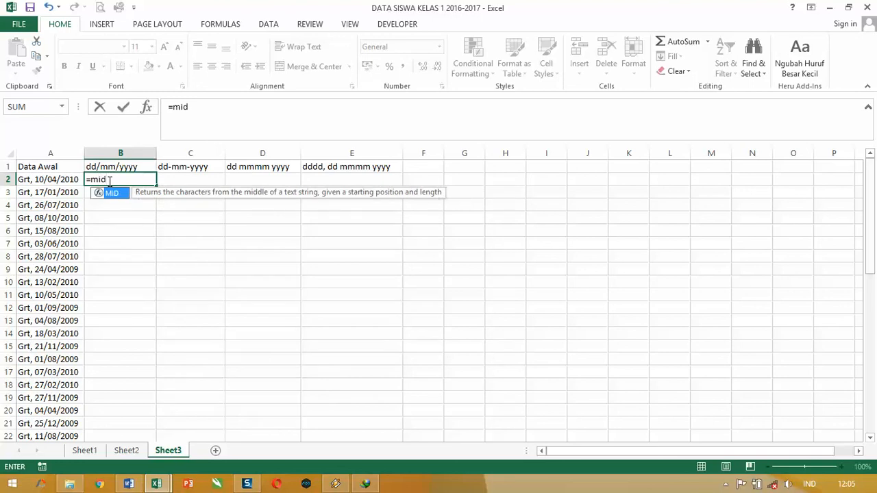
key("Tab")
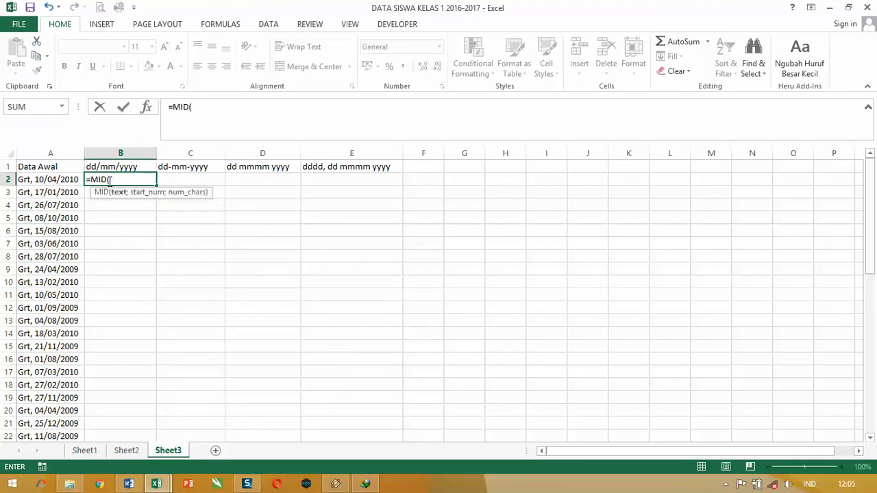
left_click(64, 178)
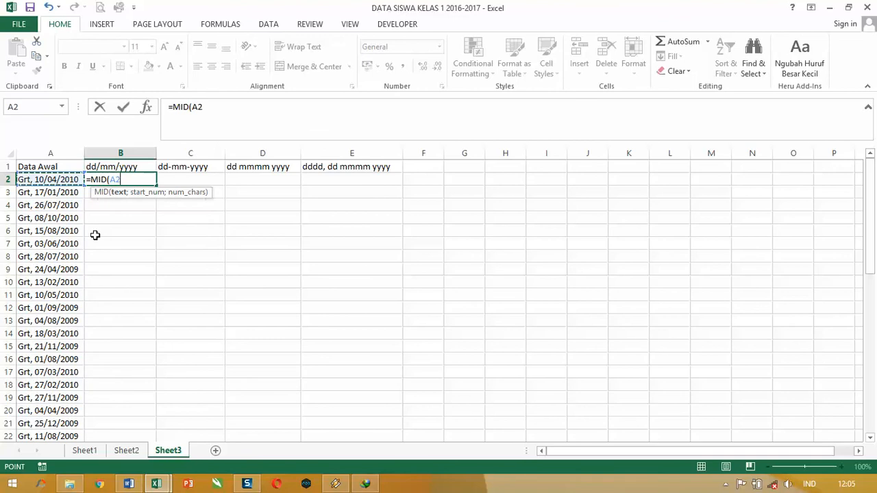
type(";6")
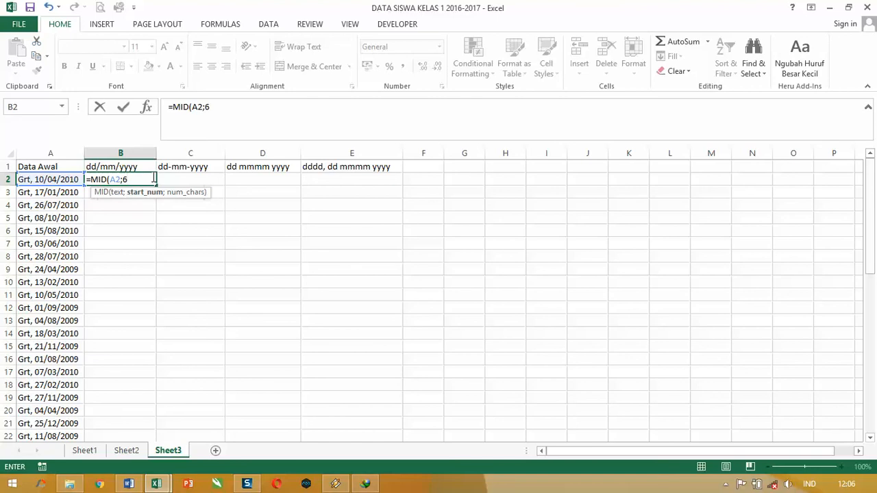
type(";")
type("1")
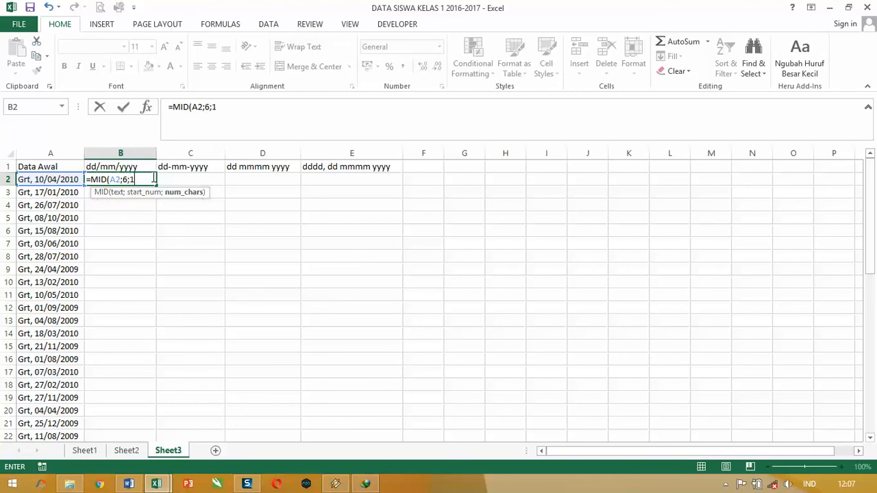
type("0)")
key("Return")
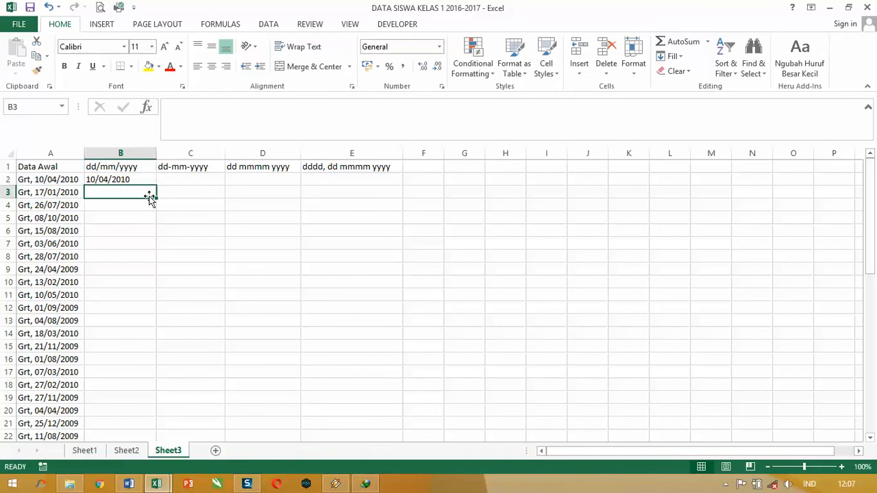
Step: Fill the MID formula from B2 down to B52, then check the extracted dates against column A
left_click(145, 183)
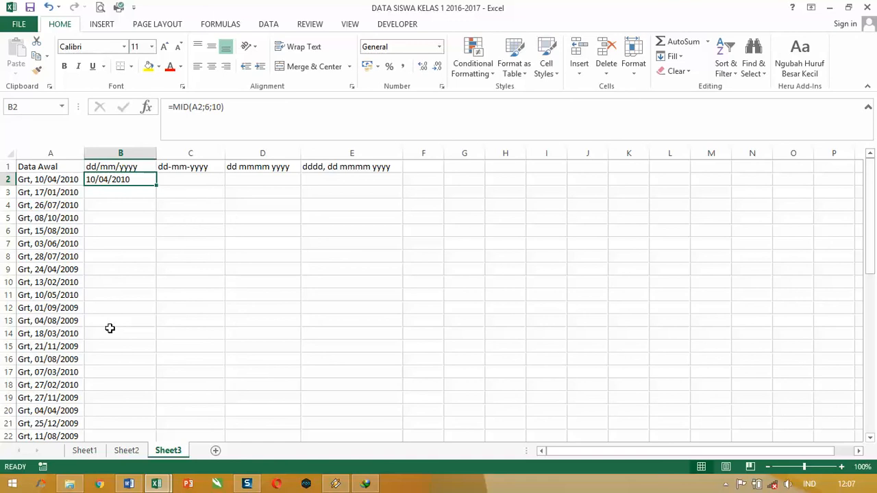
left_click(50, 190)
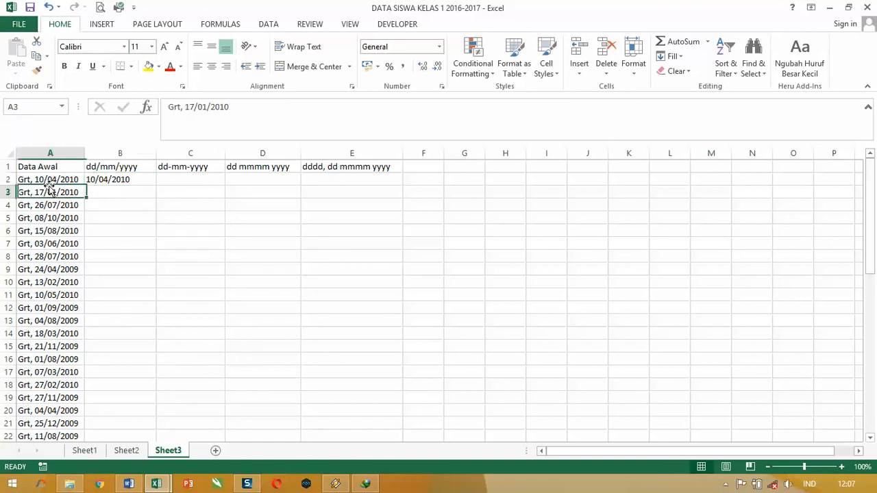
left_click(150, 181)
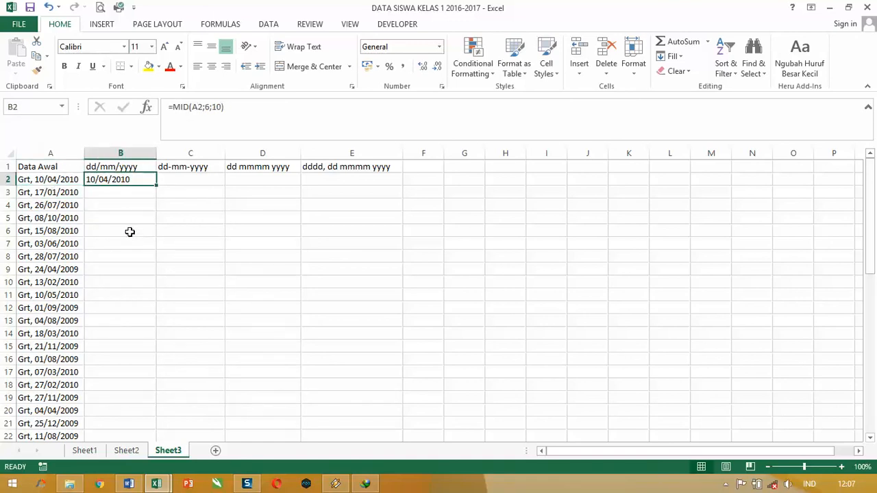
left_click_drag(157, 185, 125, 404)
scroll(110, 342, "up", 6)
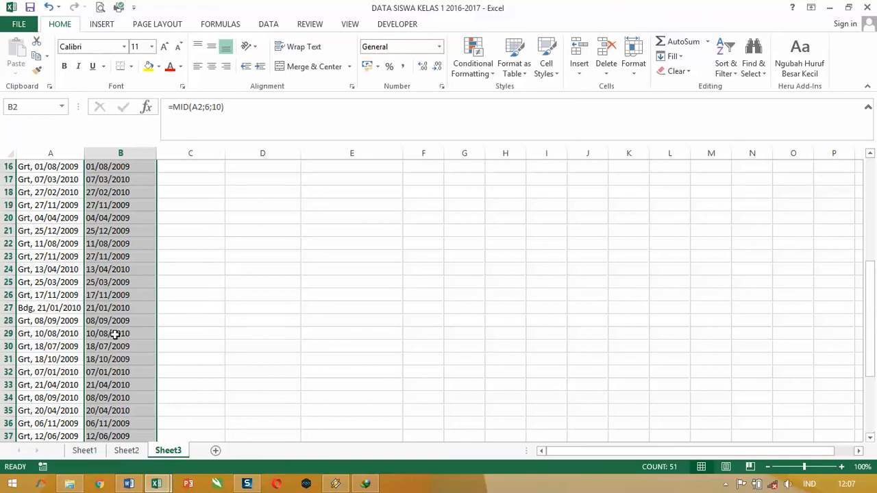
scroll(114, 334, "up", 5)
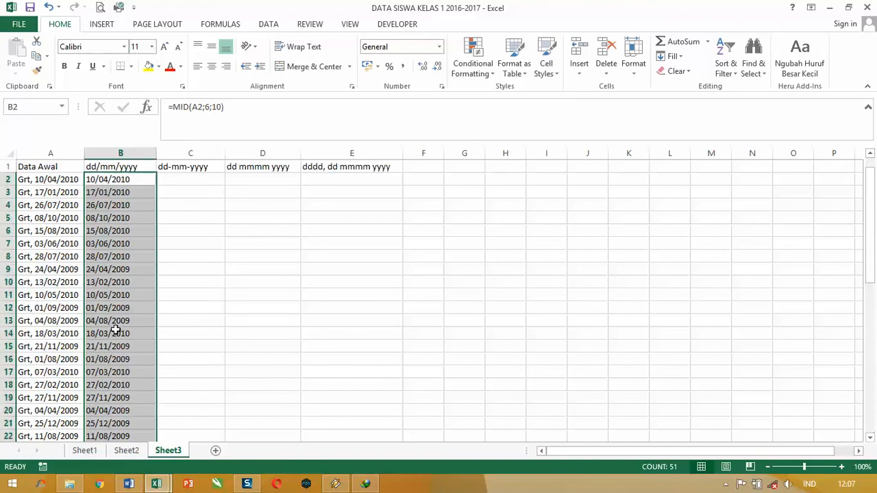
left_click(96, 177)
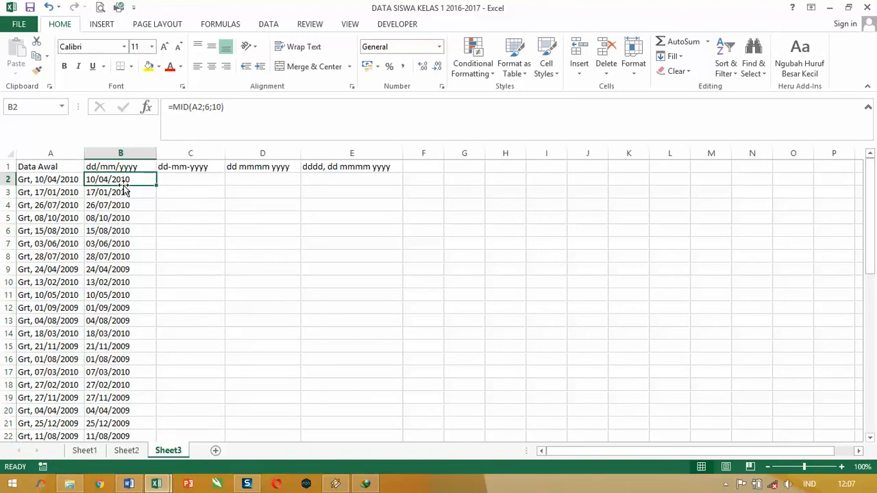
scroll(161, 234, "down", 13)
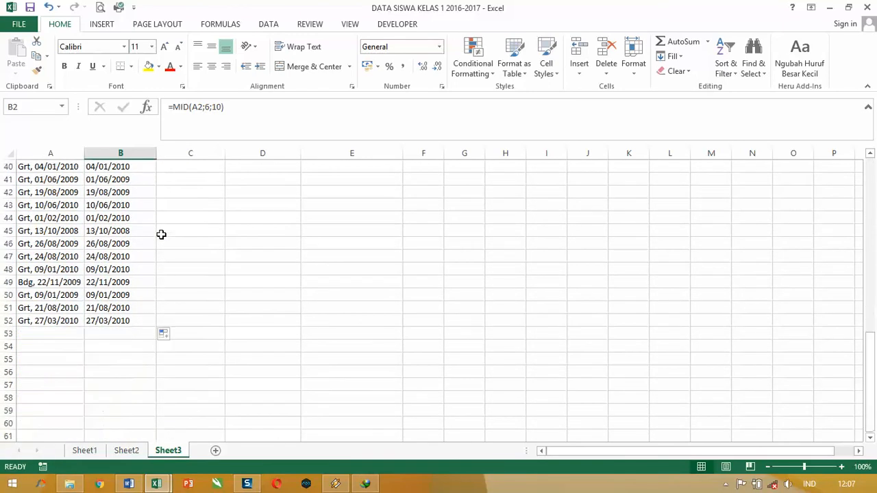
scroll(161, 233, "up", 13)
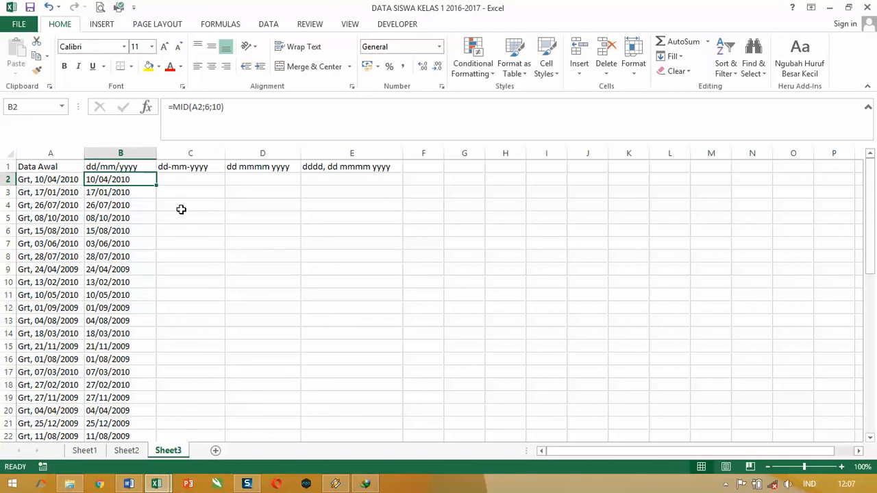
Step: Copy the full text of the MID formula from cell B2
left_click(233, 109)
left_click_drag(233, 110, 123, 101)
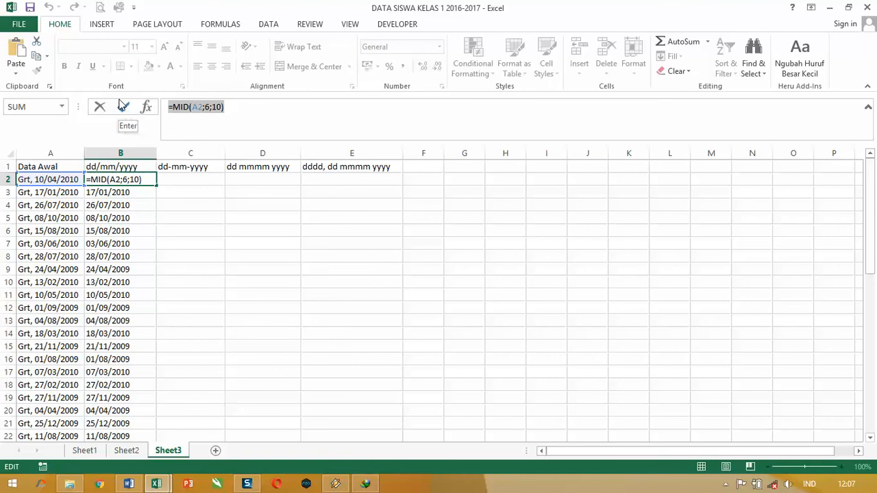
key("Escape")
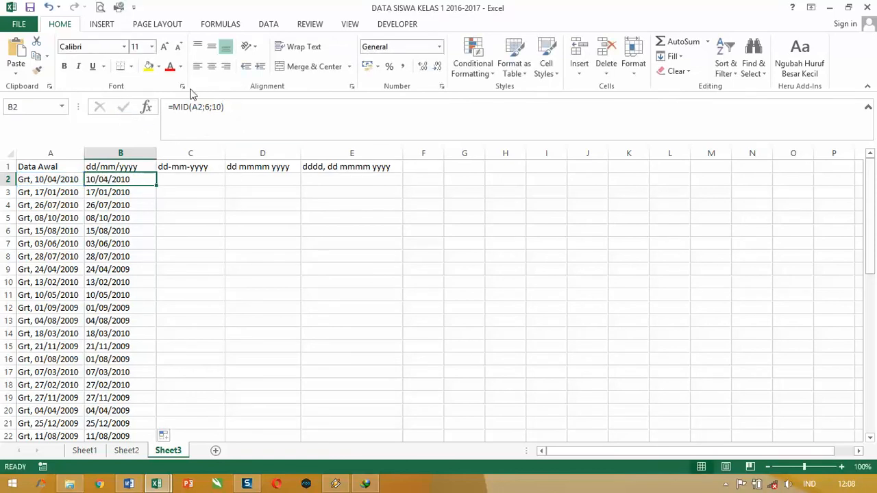
left_click(178, 178)
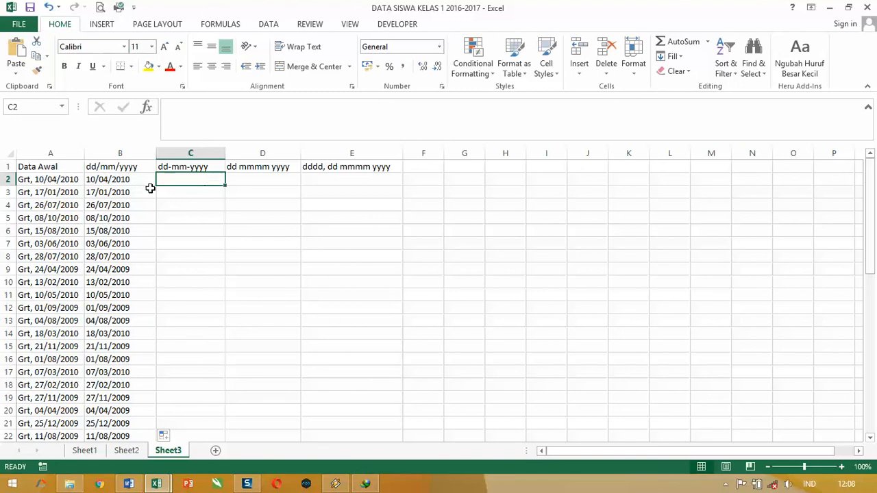
left_click(114, 180)
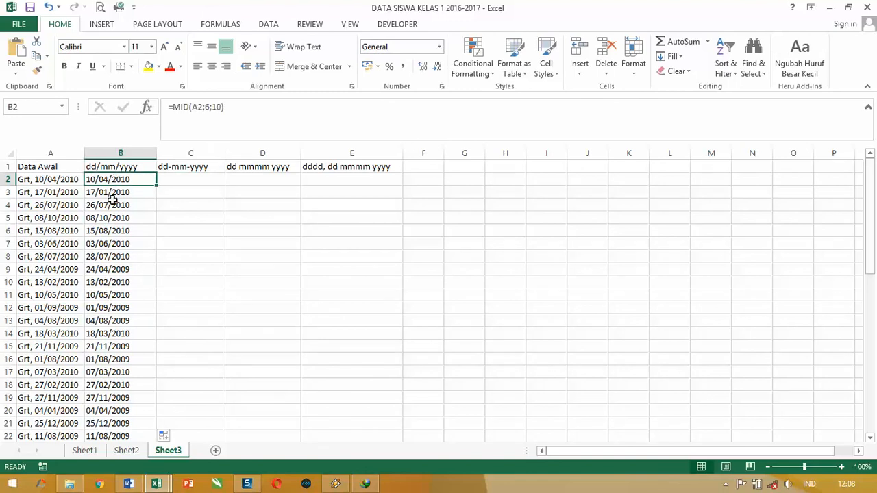
left_click(171, 217)
left_click(124, 180)
left_click_drag(229, 108, 152, 109)
key("ctrl+c")
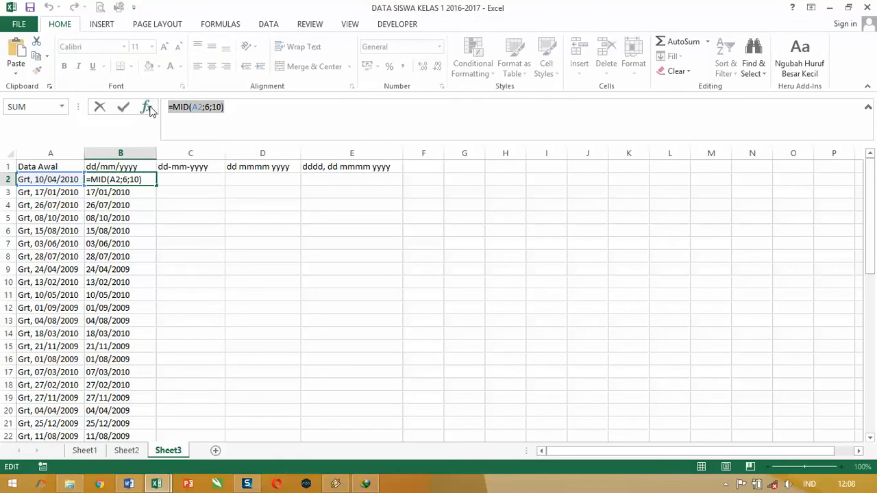
type("=")
left_click(202, 181)
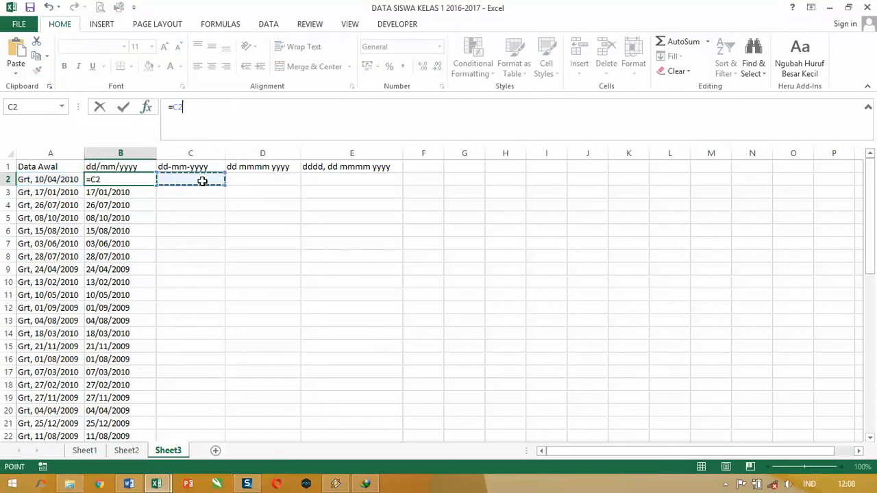
key("Escape")
Step: Enter =TEXT(MID(A2;6;10);"dd-mm-yyyy") in cell C2, reusing the copied MID formula without its equals sign
left_click(190, 181)
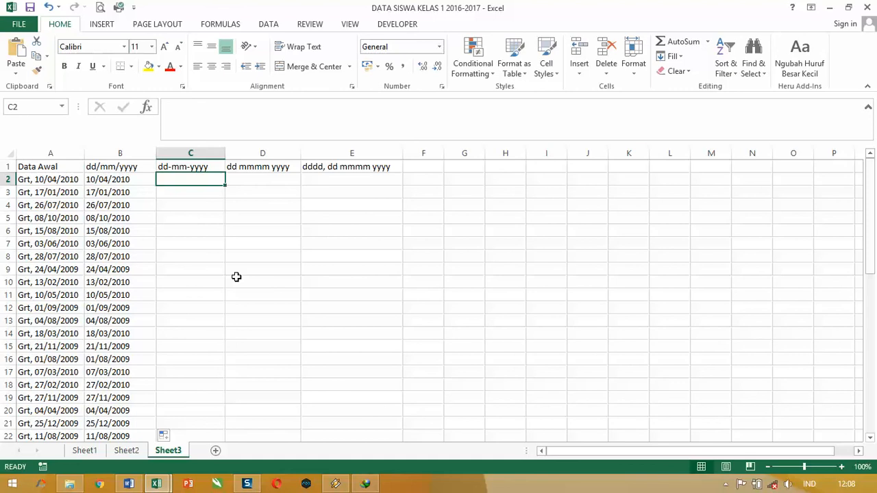
type("=")
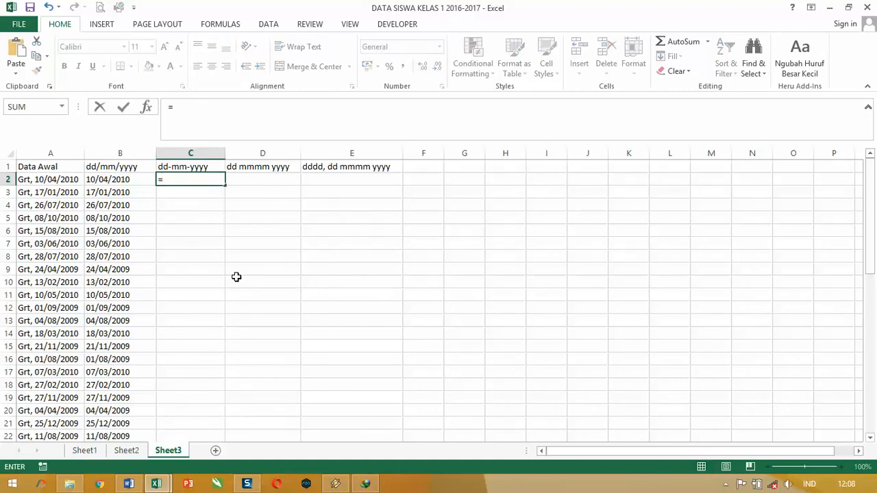
type("tex")
key("Tab")
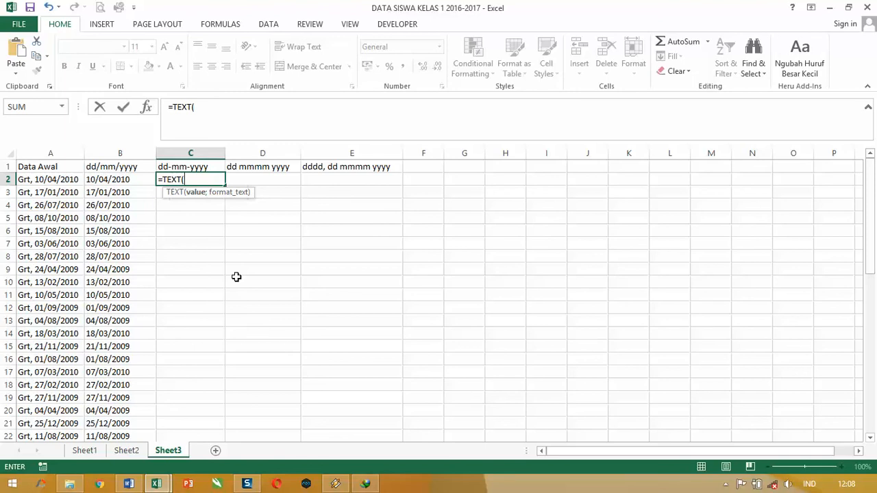
key("ctrl+v")
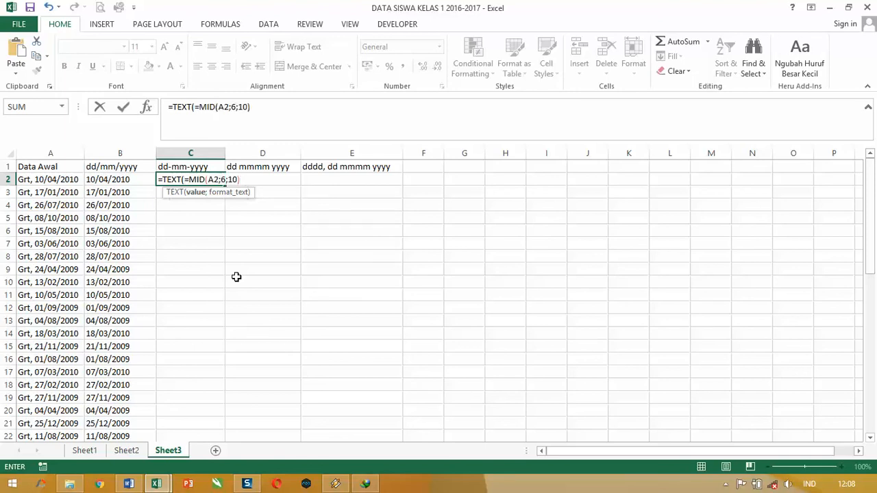
left_click(190, 179)
key("BackSpace")
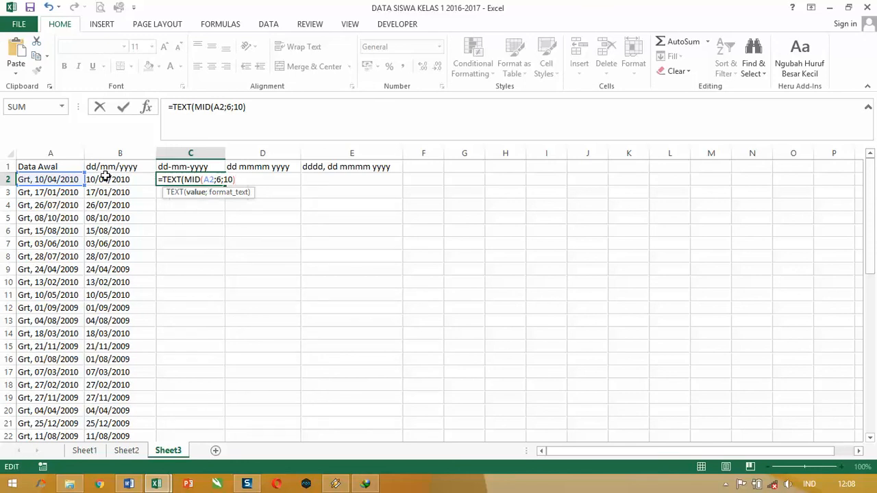
type(";")
type("\"dd-mm")
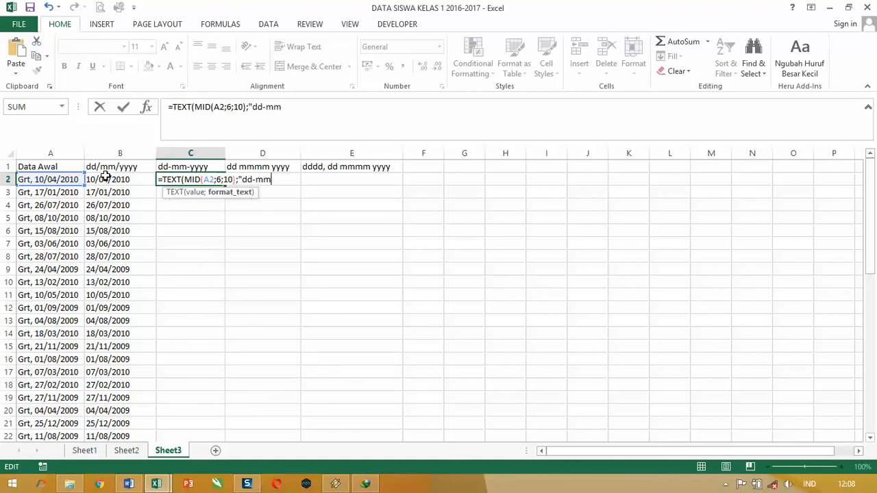
type("-yyyy")
type(")")
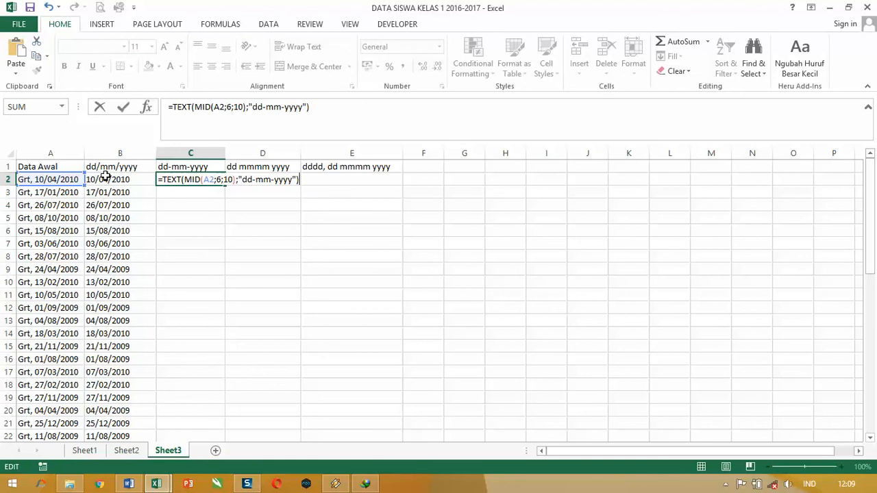
key("Return")
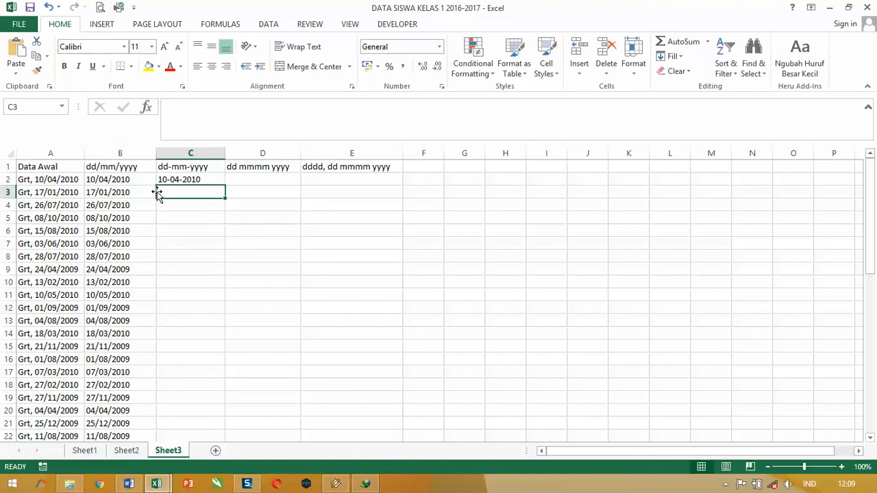
Step: Fill the TEXT formula from C2 down to C52 and return to the start of the list
left_click(189, 179)
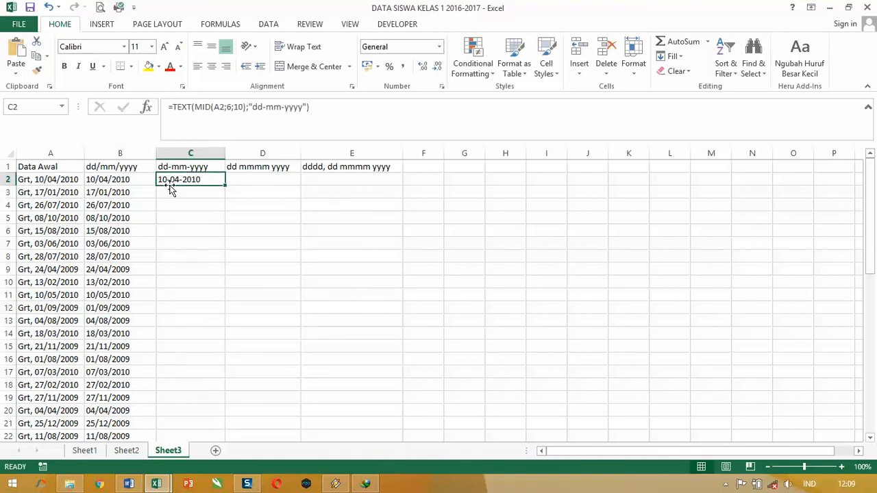
left_click(221, 206)
left_click(212, 180)
left_click_drag(229, 190, 205, 418)
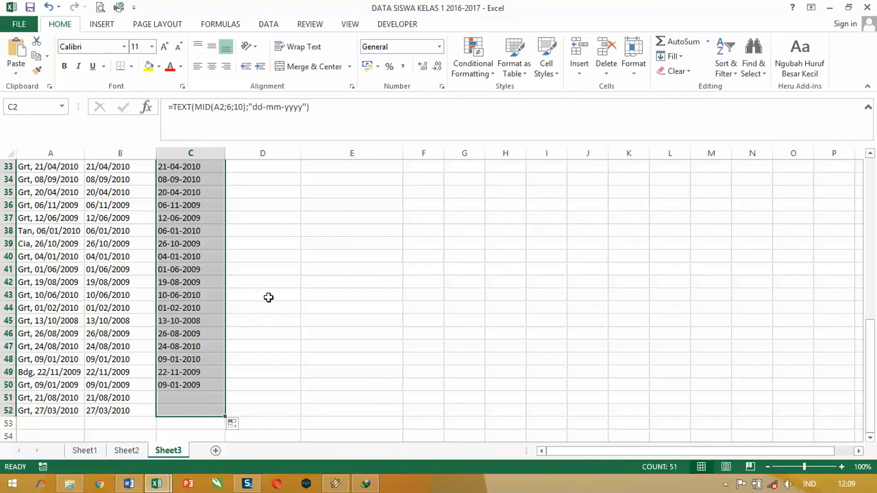
left_click(171, 325)
scroll(175, 301, "up", 11)
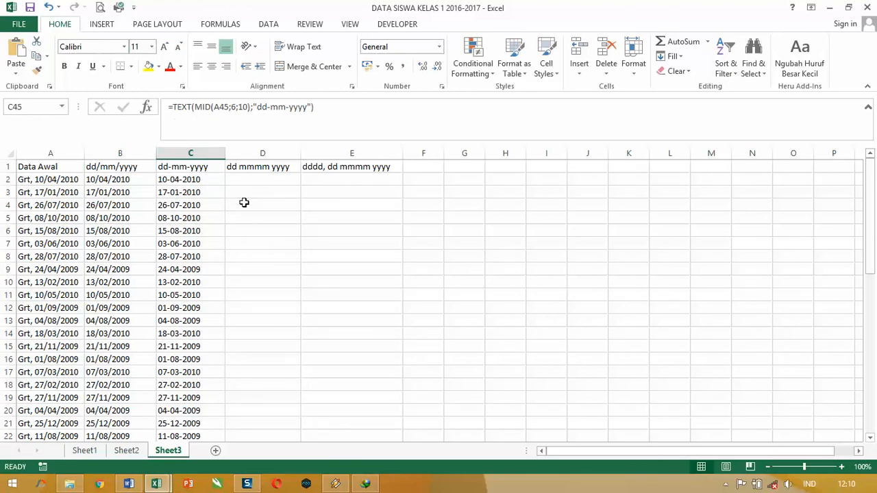
Step: Enter =TEXT(MID(A2;6;10);"dd mmmm yyyy") in cell D2, reusing the copied MID formula without its equals sign
left_click(259, 178)
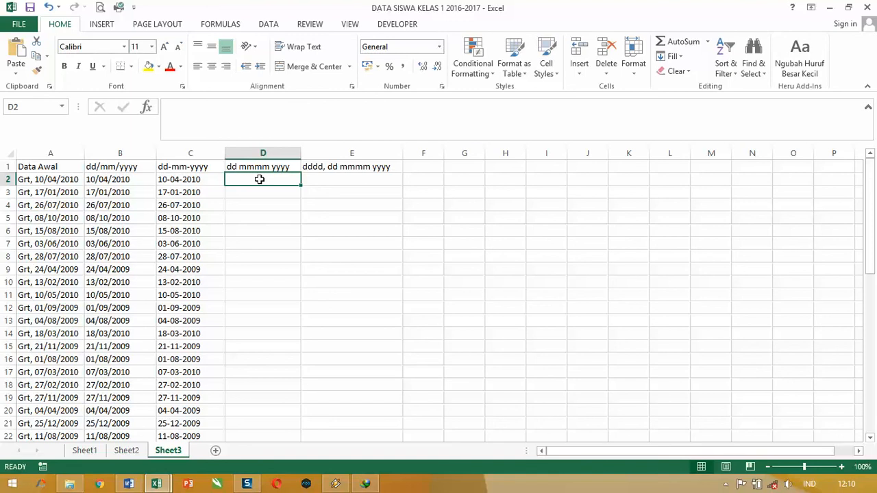
type("=tec")
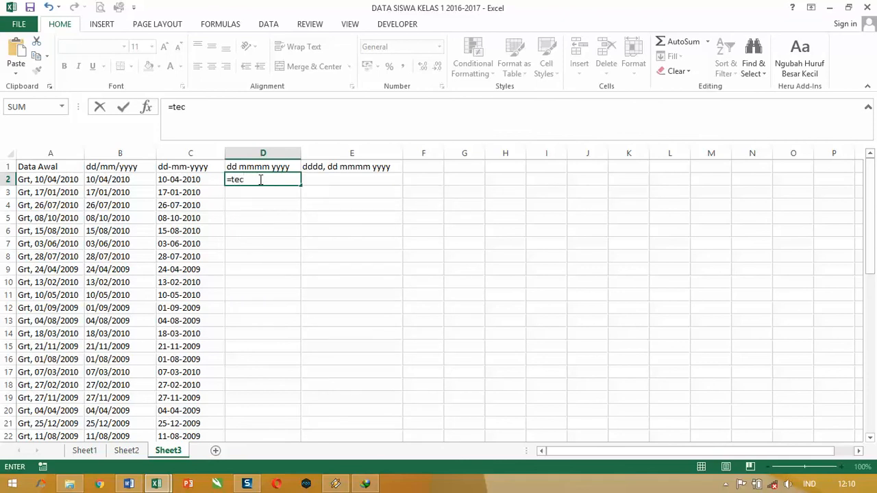
key("BackSpace")
type("c")
key("BackSpace")
type("x")
key("Tab")
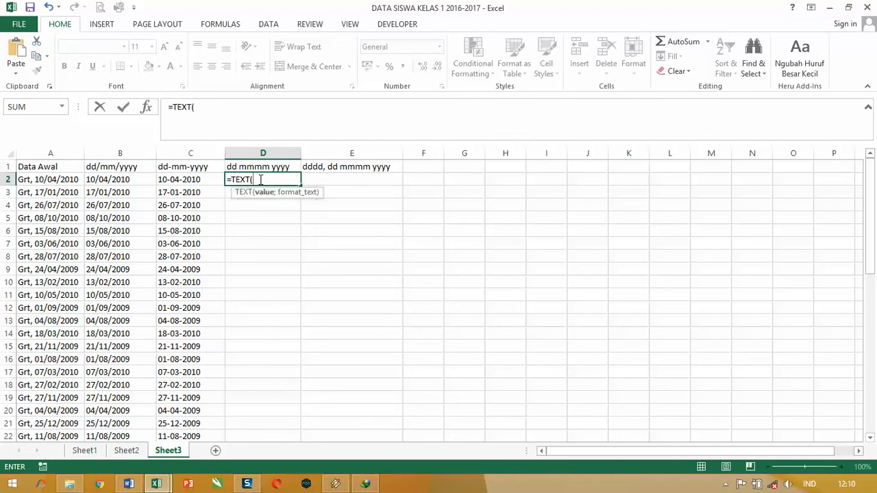
key("ctrl+v")
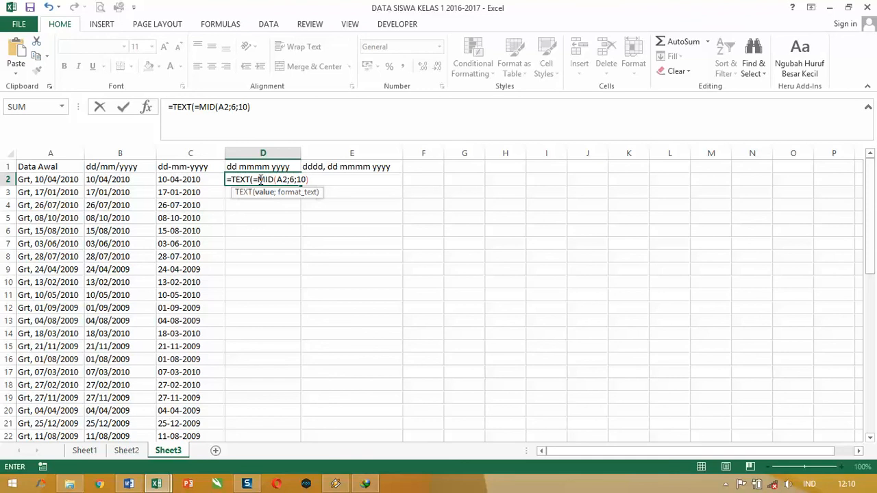
left_click(259, 179)
key("BackSpace")
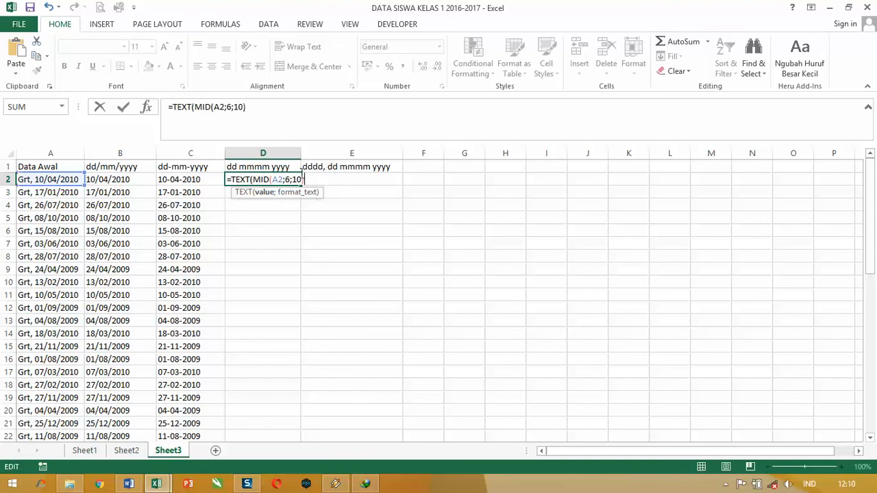
type(";\"")
type("d")
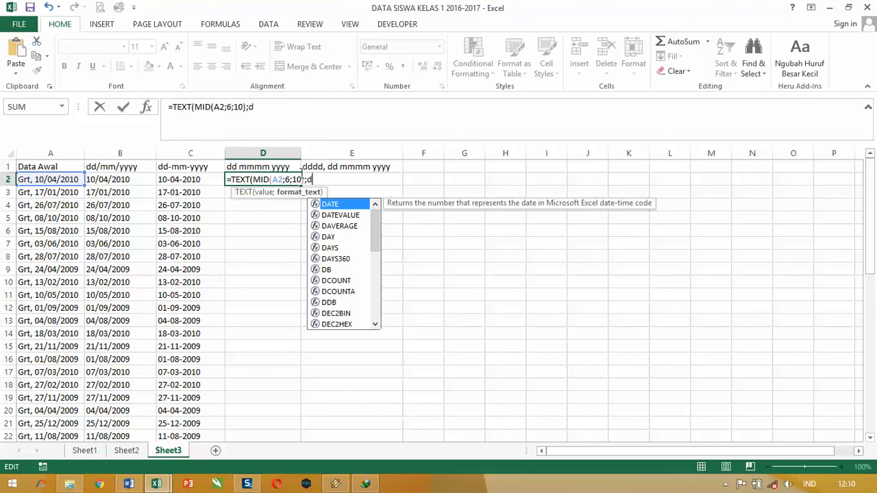
key("BackSpace")
type("\"dd")
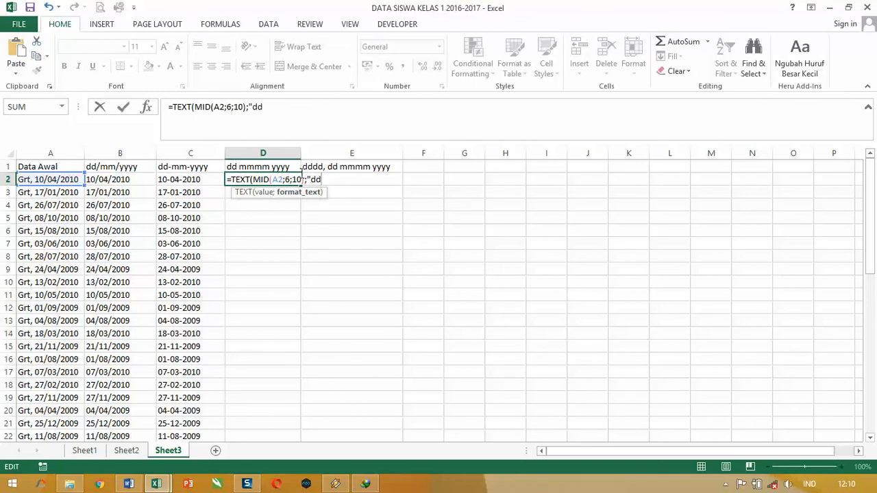
type(" mmmm yyyy")
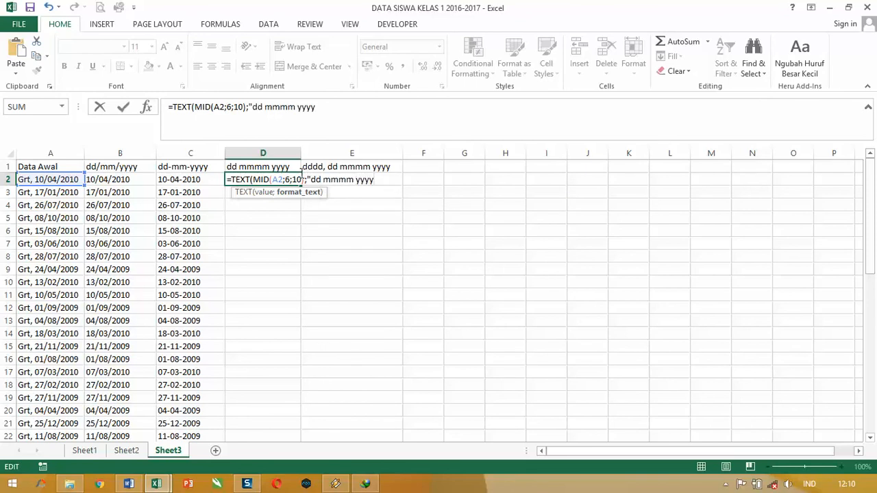
type("\")")
key("Return")
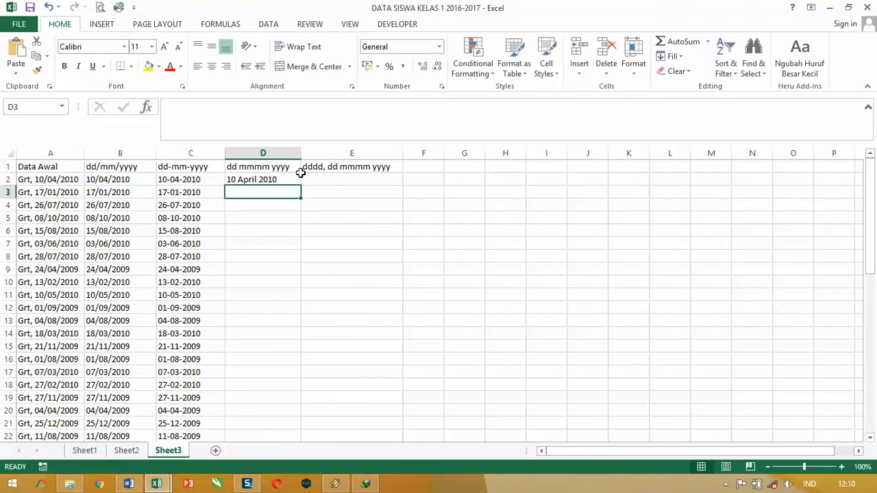
Step: Fill the TEXT formula from D2 down to D52, then compare the row 12 date with its source in column A
left_click(243, 180)
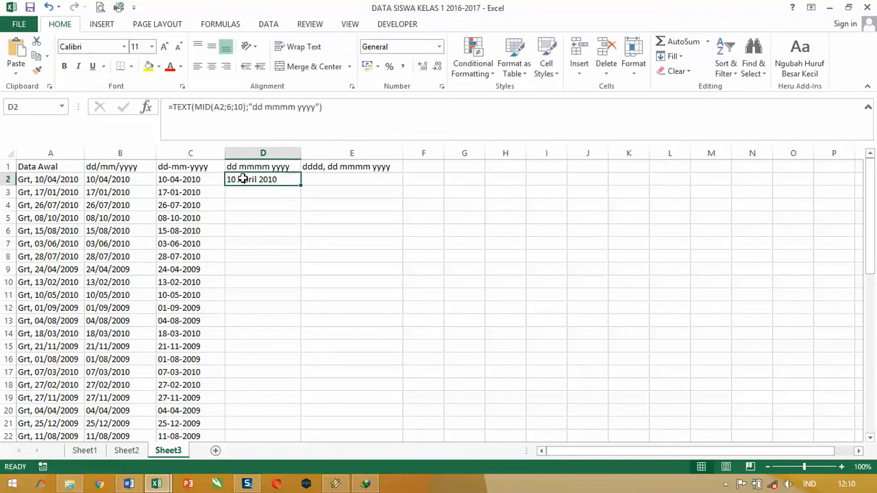
left_click_drag(304, 188, 285, 417)
scroll(355, 261, "up", 11)
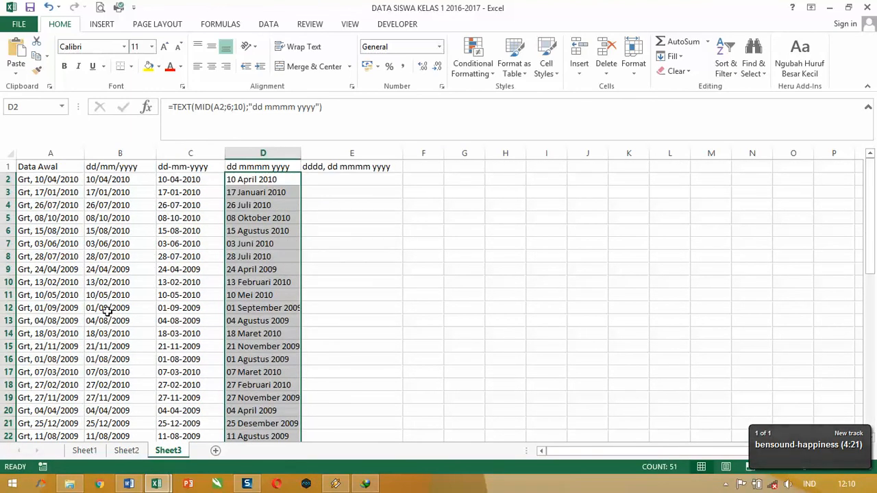
left_click(36, 307)
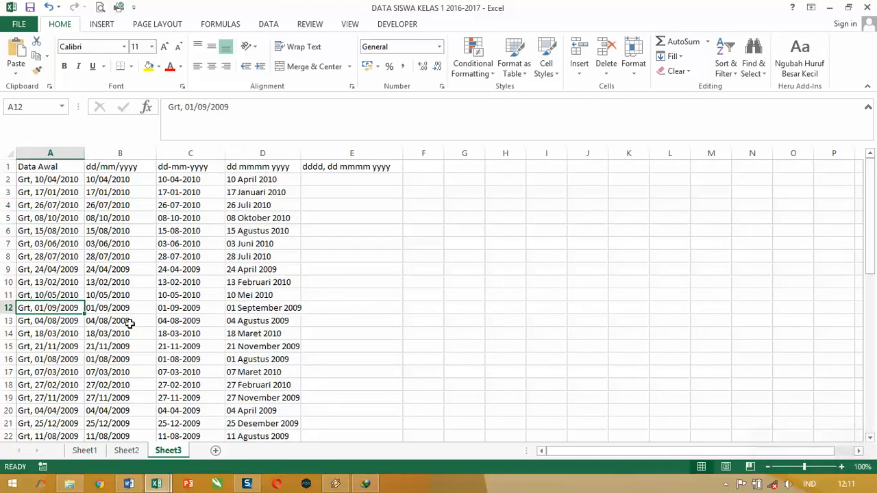
left_click(250, 310)
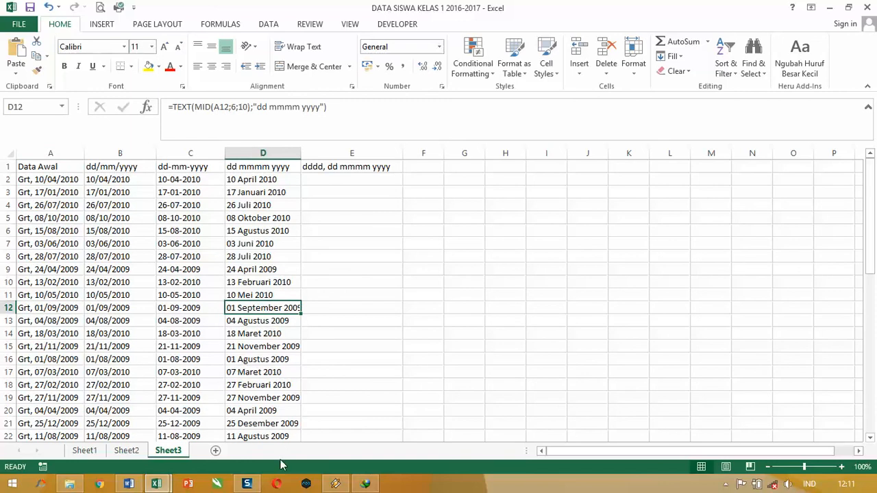
Step: Check the converted dates down to row 52 and widen column D to fit the longest month names
scroll(277, 329, "down", 15)
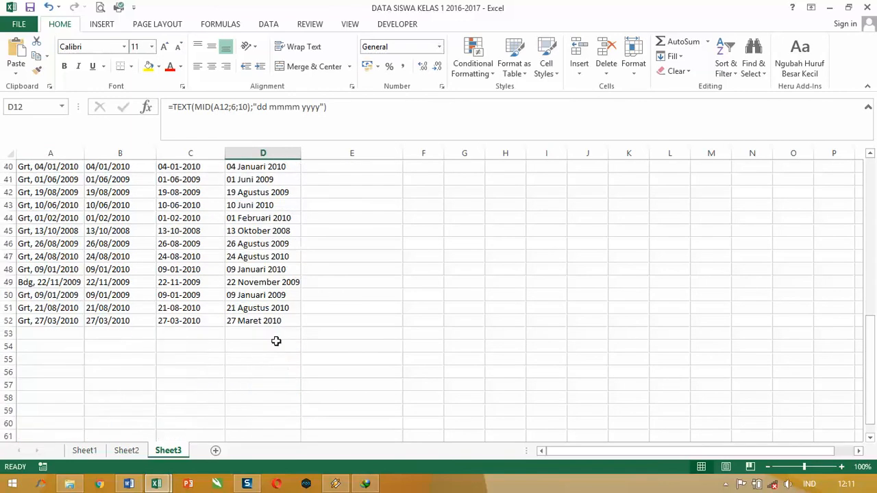
scroll(276, 341, "up", 10)
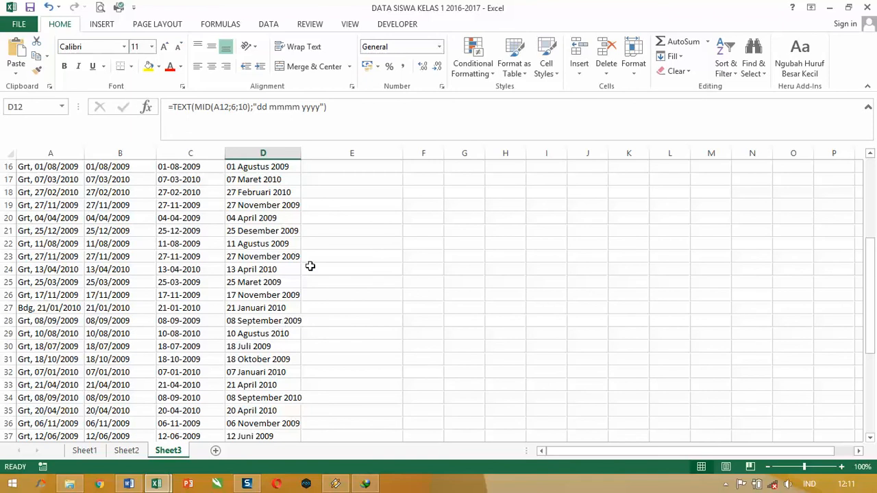
left_click_drag(300, 154, 314, 156)
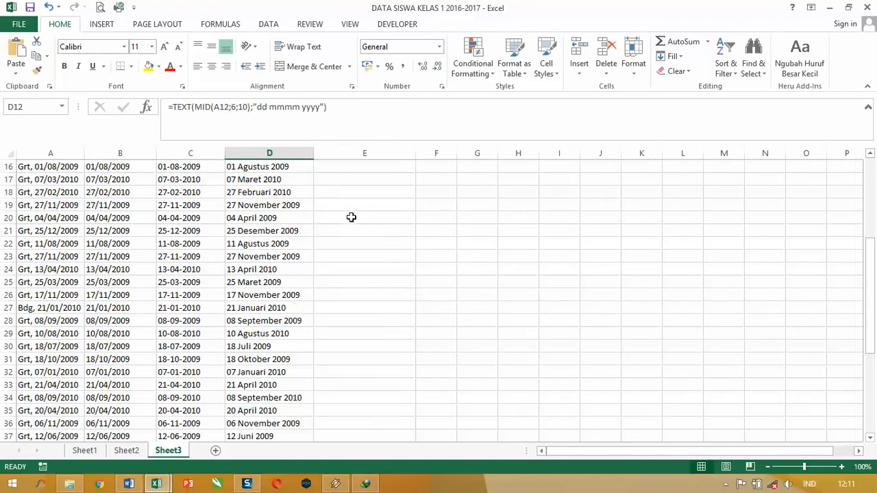
scroll(350, 217, "up", 5)
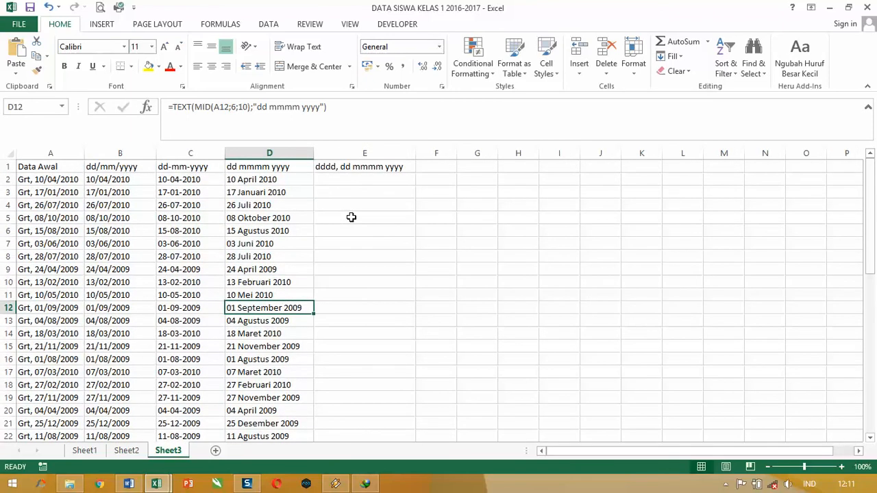
left_click(304, 197)
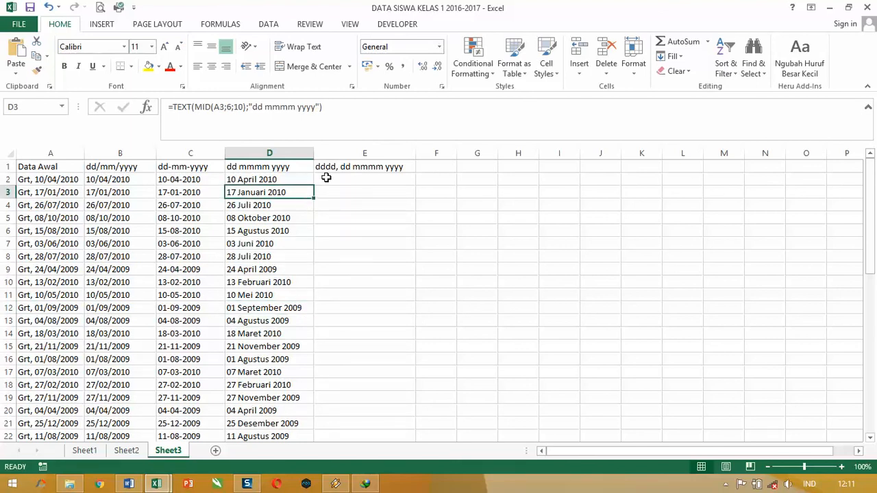
Step: Enter =TEXT(MID(A2;6;10);"dddd, dd mmmm yyyy") in cell E2, reusing the copied MID formula without its equals sign
left_click(326, 178)
type("=text")
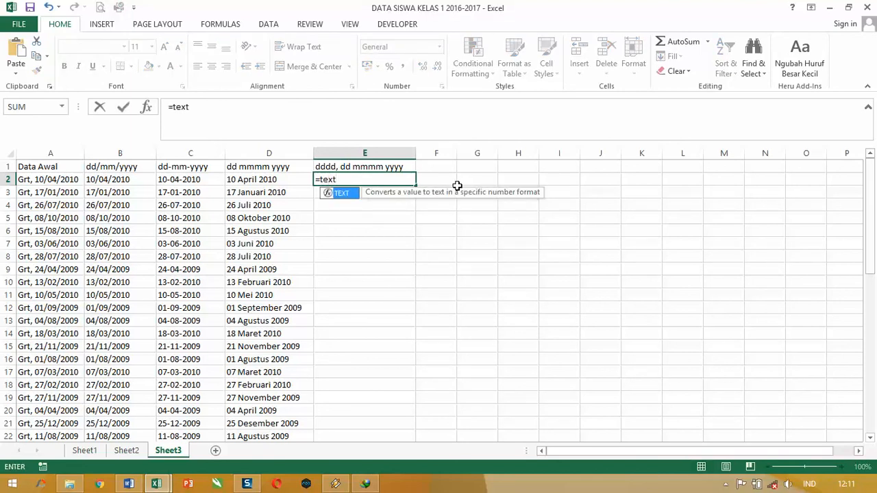
key("Tab")
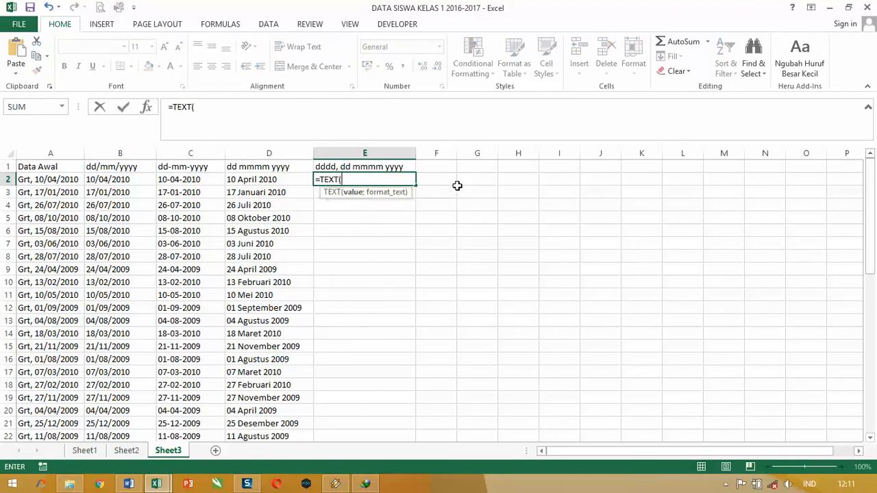
type("=MID(A2;6;10)")
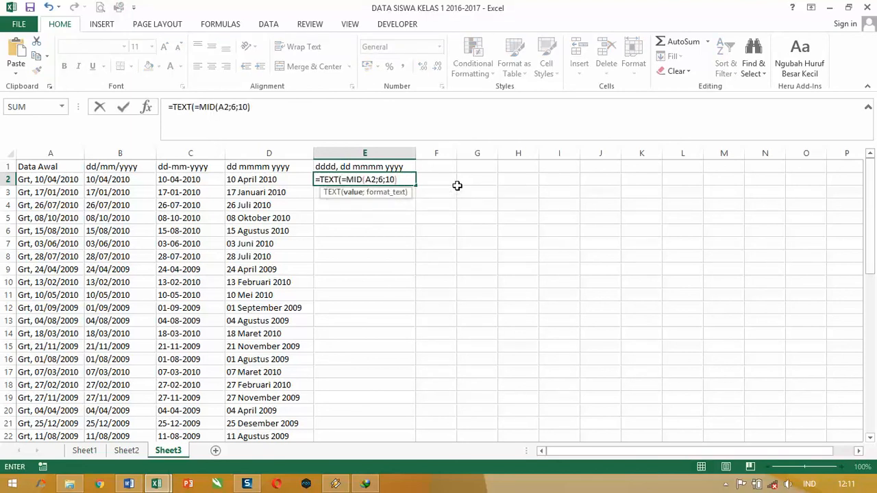
key("Return")
key("Return")
left_click_drag(347, 179, 342, 179)
key("Delete")
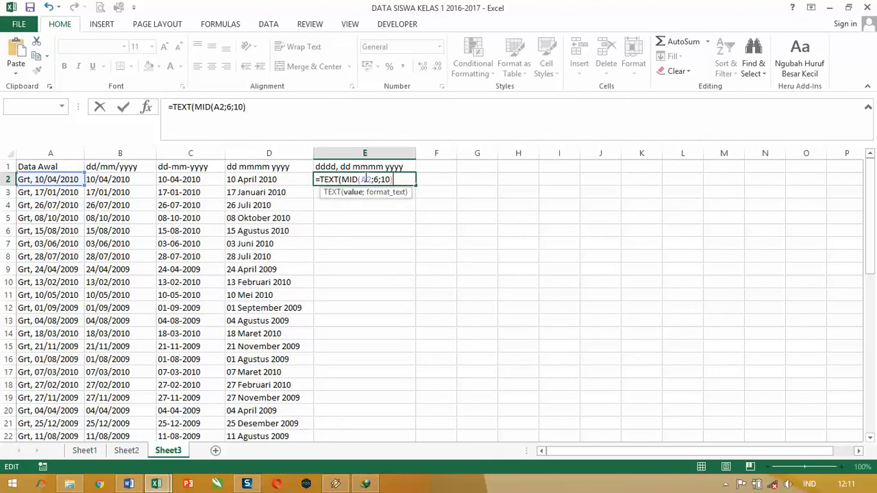
type(";")
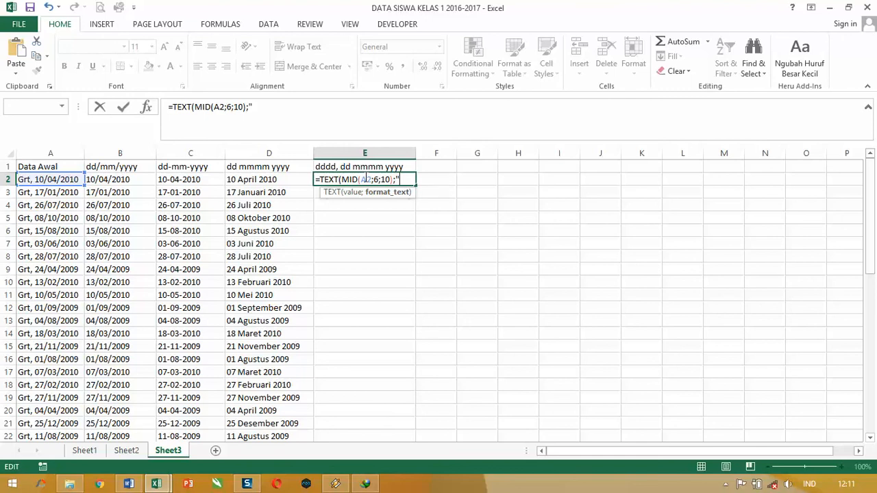
type("\"dddd, dd")
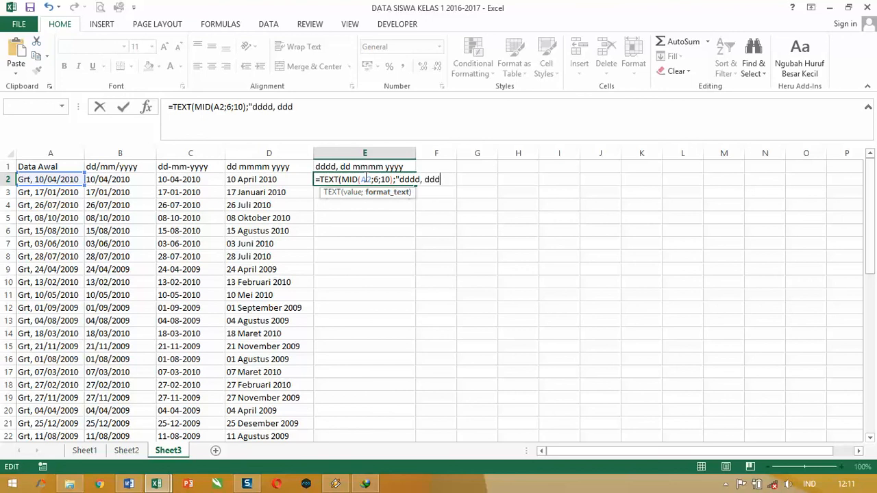
type(" mmmm y")
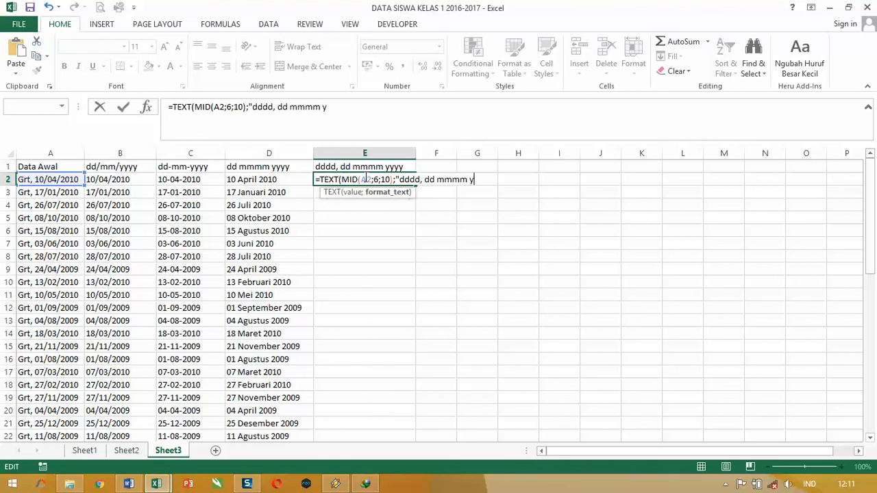
type("yyy\")")
key("Return")
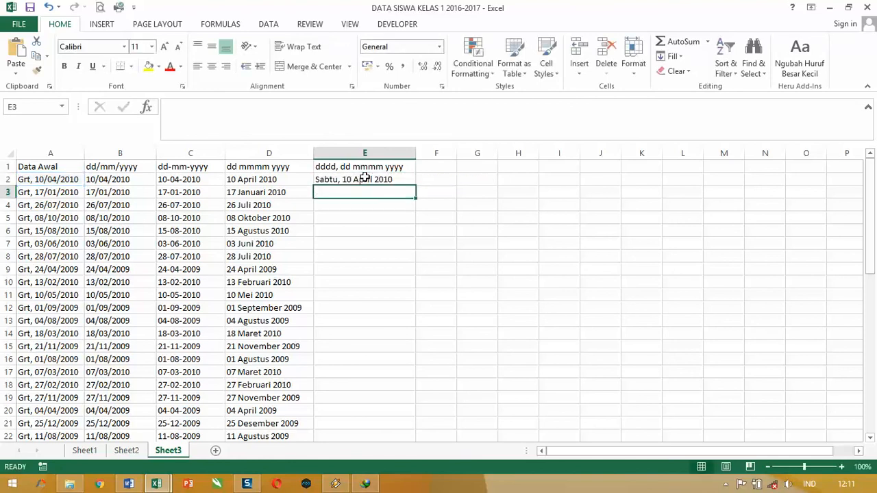
Step: Fill the weekday-and-date TEXT formula from E2 down to E52
left_click(237, 177)
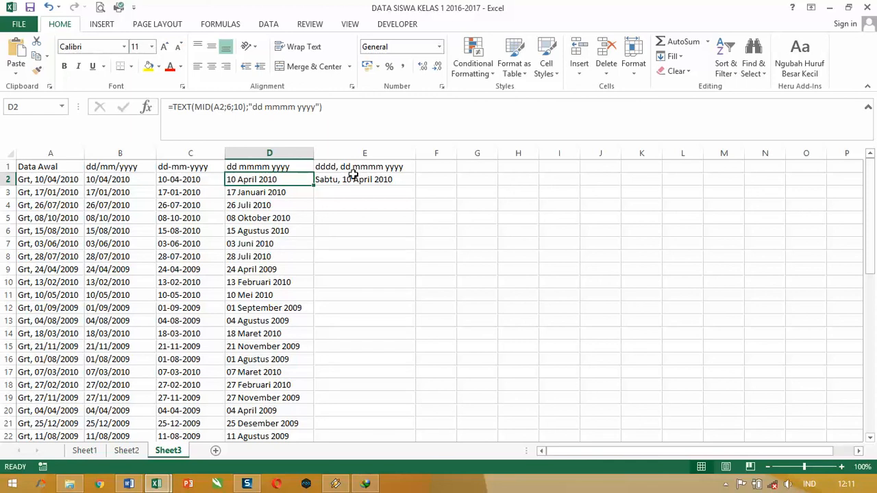
left_click(352, 178)
left_click_drag(416, 185, 371, 414)
scroll(435, 254, "up", 11)
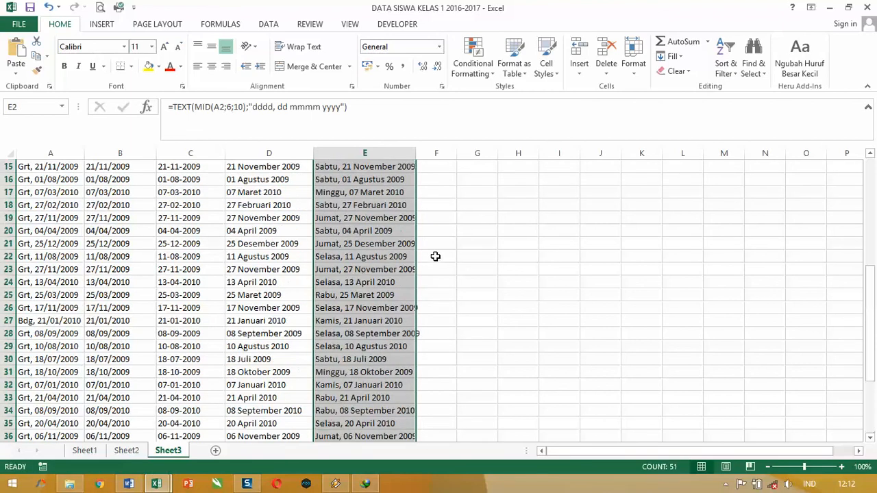
Step: Autofit the width of column E to its longest date and return to the start of the list
scroll(425, 199, "down", 8)
double_click(416, 153)
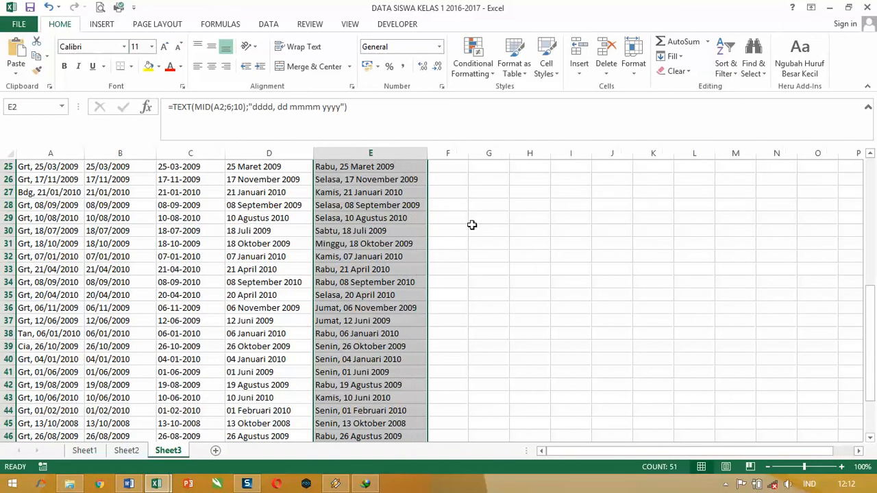
scroll(480, 246, "up", 5)
scroll(489, 264, "up", 3)
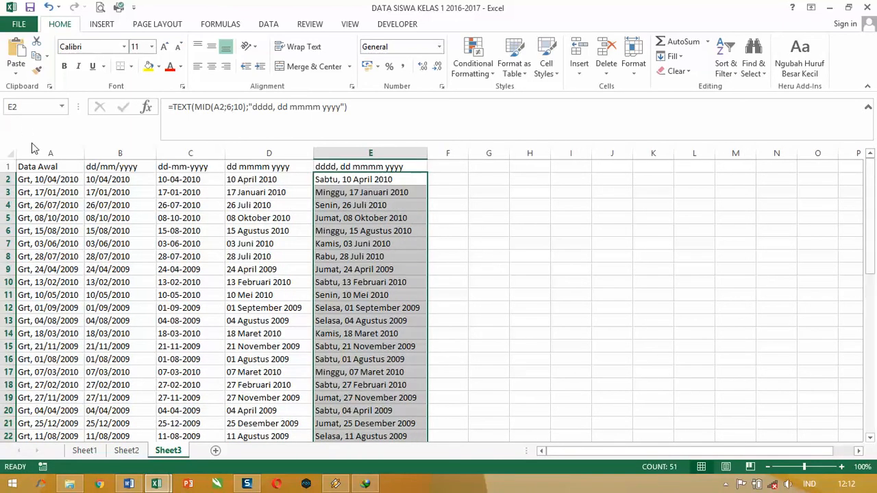